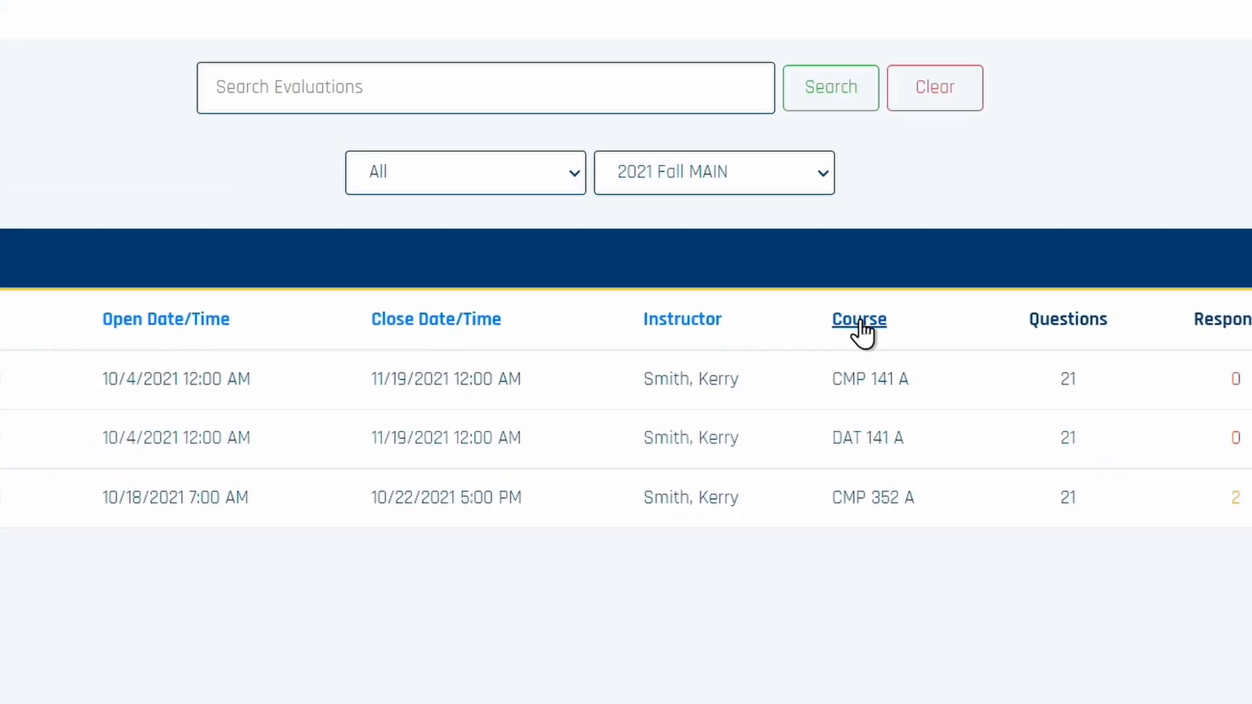
Search the evaluations for "cmp" and clear the search.
{"action": "left_click", "coordinate": [577, 91]}
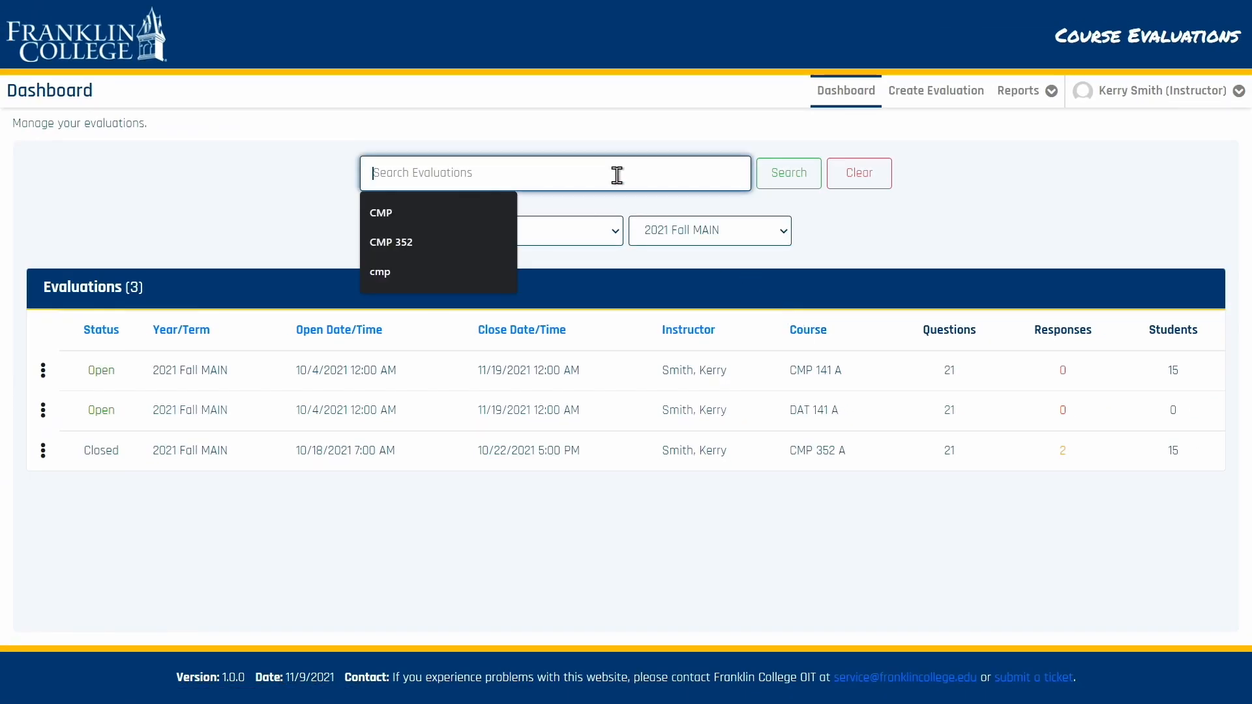
{"action": "type", "text": "cmp"}
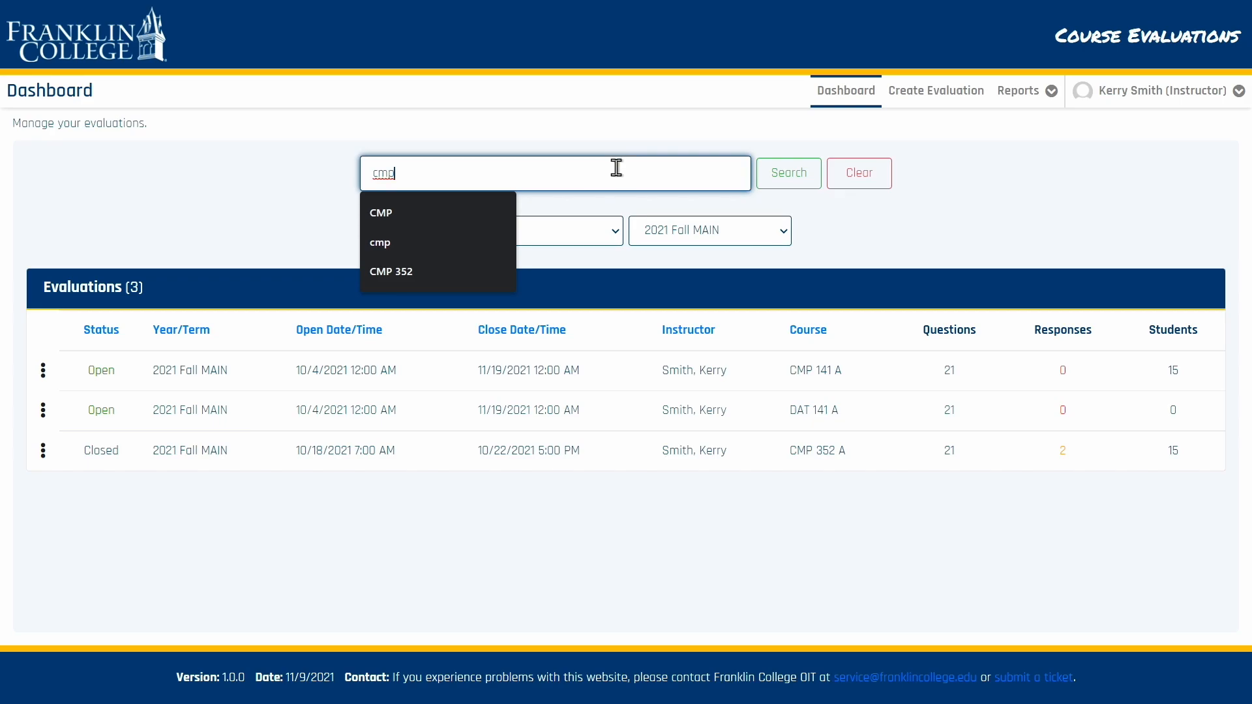
{"action": "left_click", "coordinate": [786, 182]}
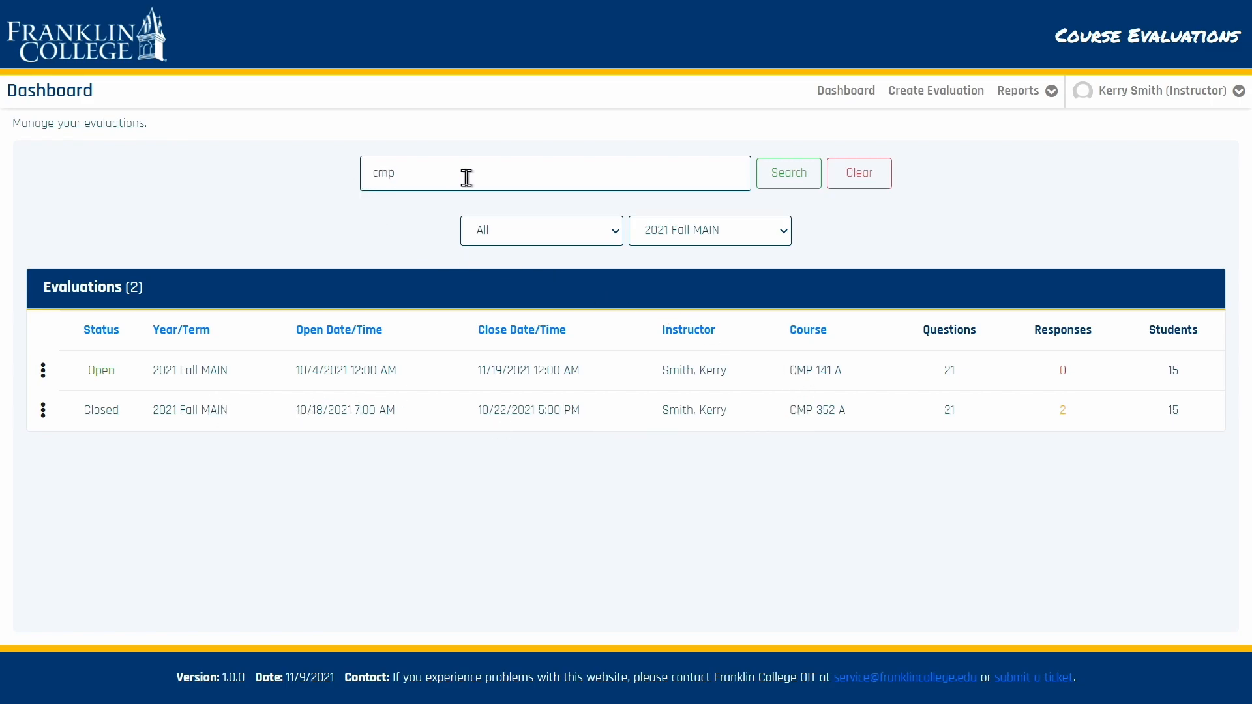
{"action": "left_click", "coordinate": [859, 180]}
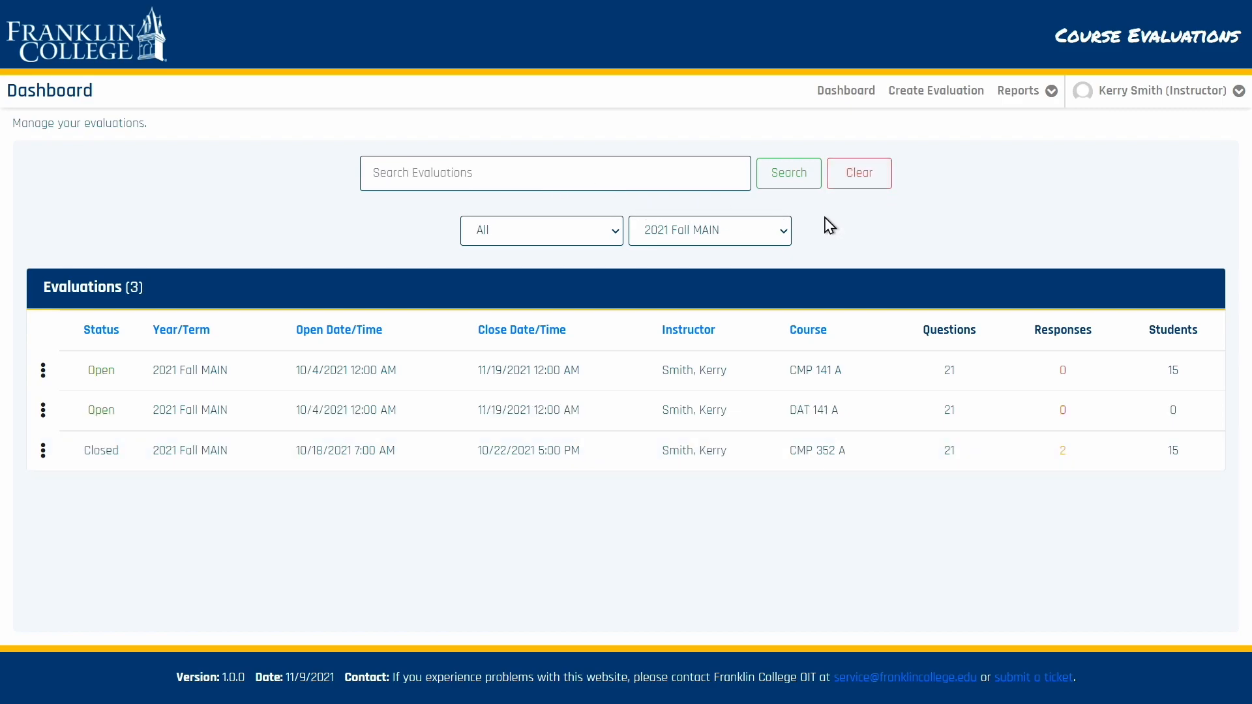
Filter the evaluations by Pending and by Closed status, and return the status filter to All.
{"action": "left_click", "coordinate": [575, 247]}
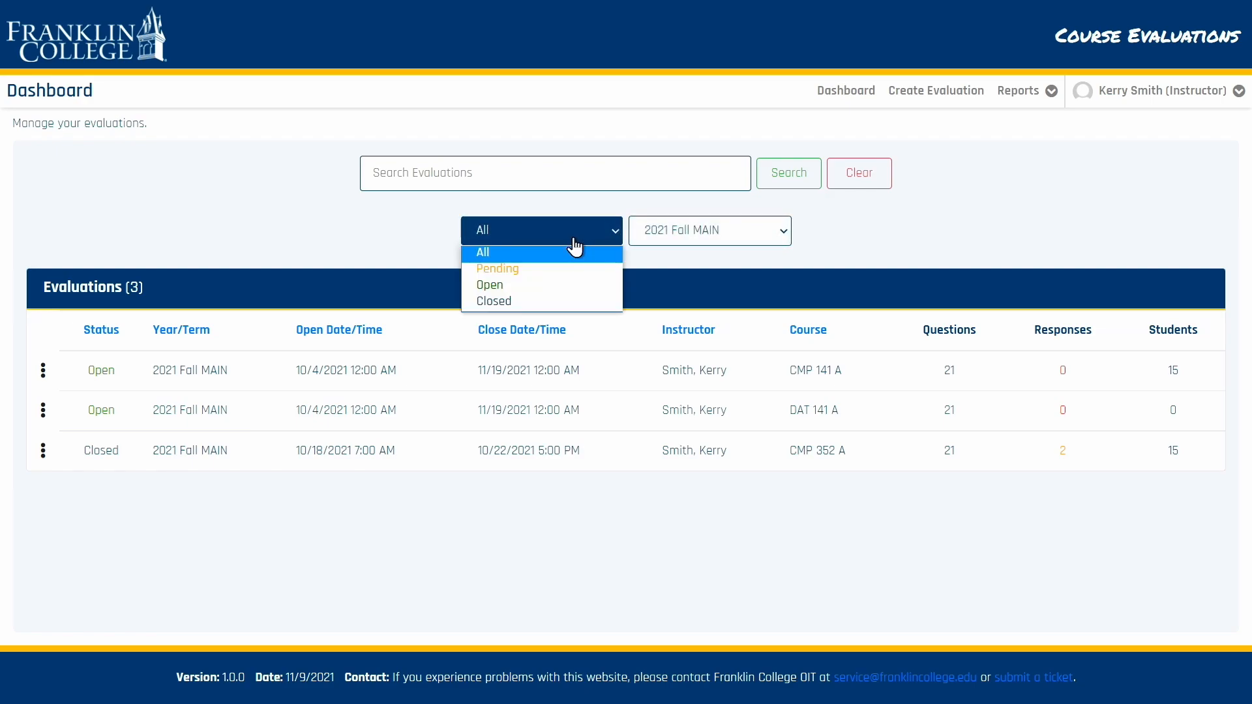
{"action": "left_click", "coordinate": [527, 274]}
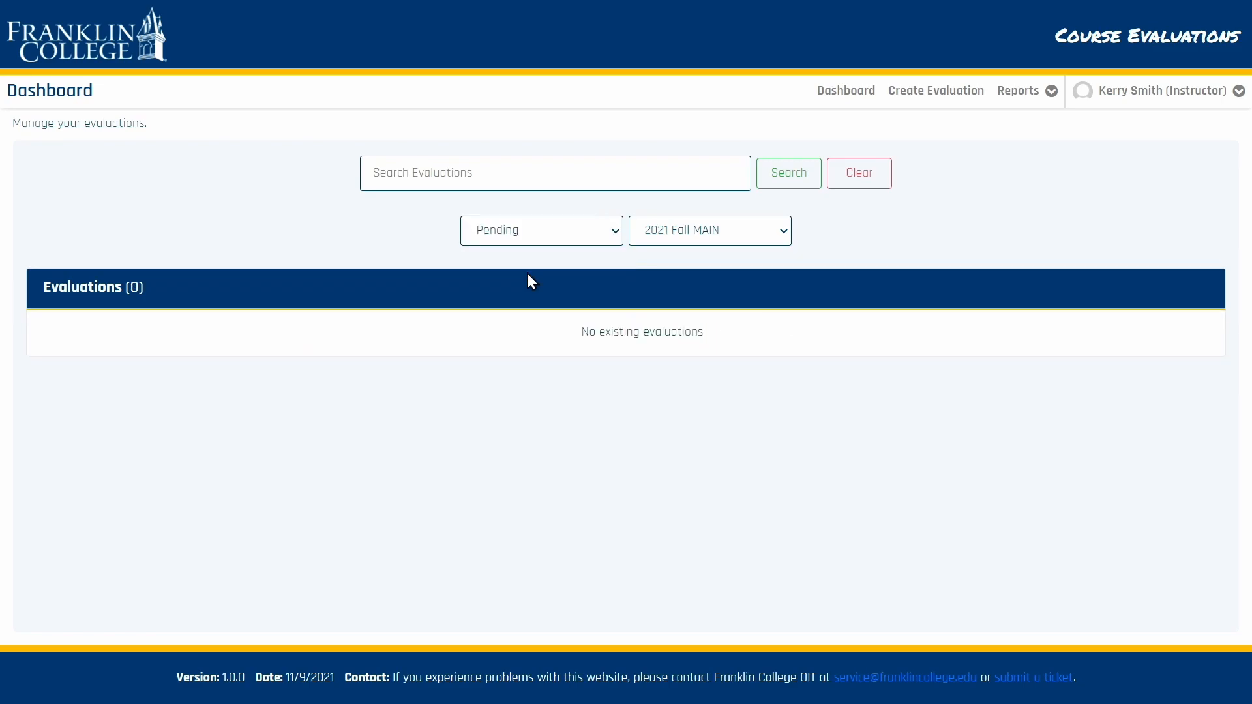
{"action": "left_click", "coordinate": [521, 244]}
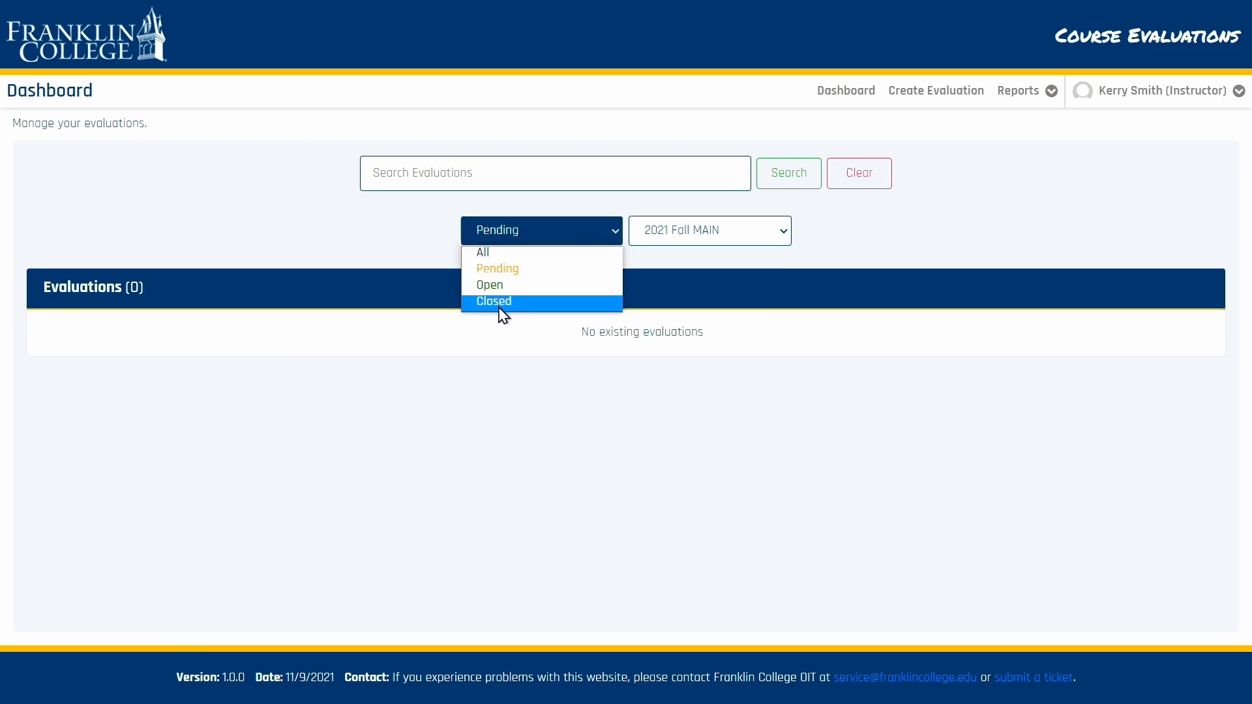
{"action": "left_click", "coordinate": [499, 303]}
{"action": "left_click", "coordinate": [495, 243]}
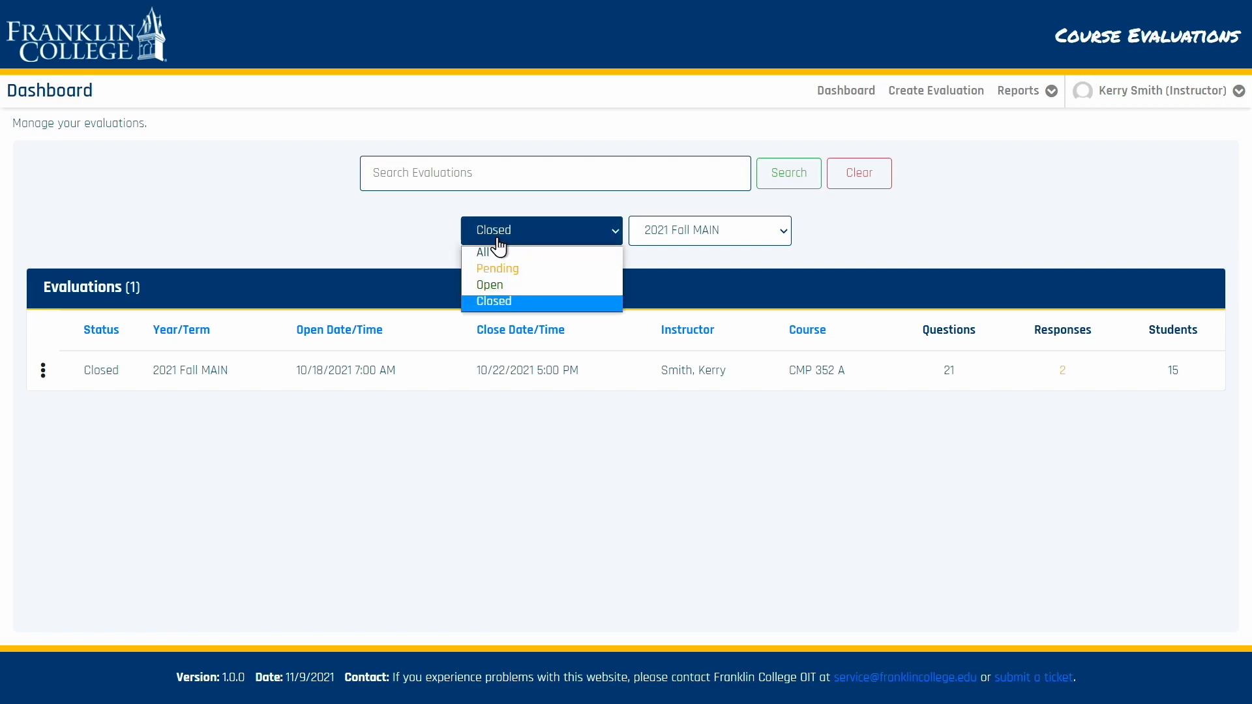
{"action": "left_click", "coordinate": [499, 253]}
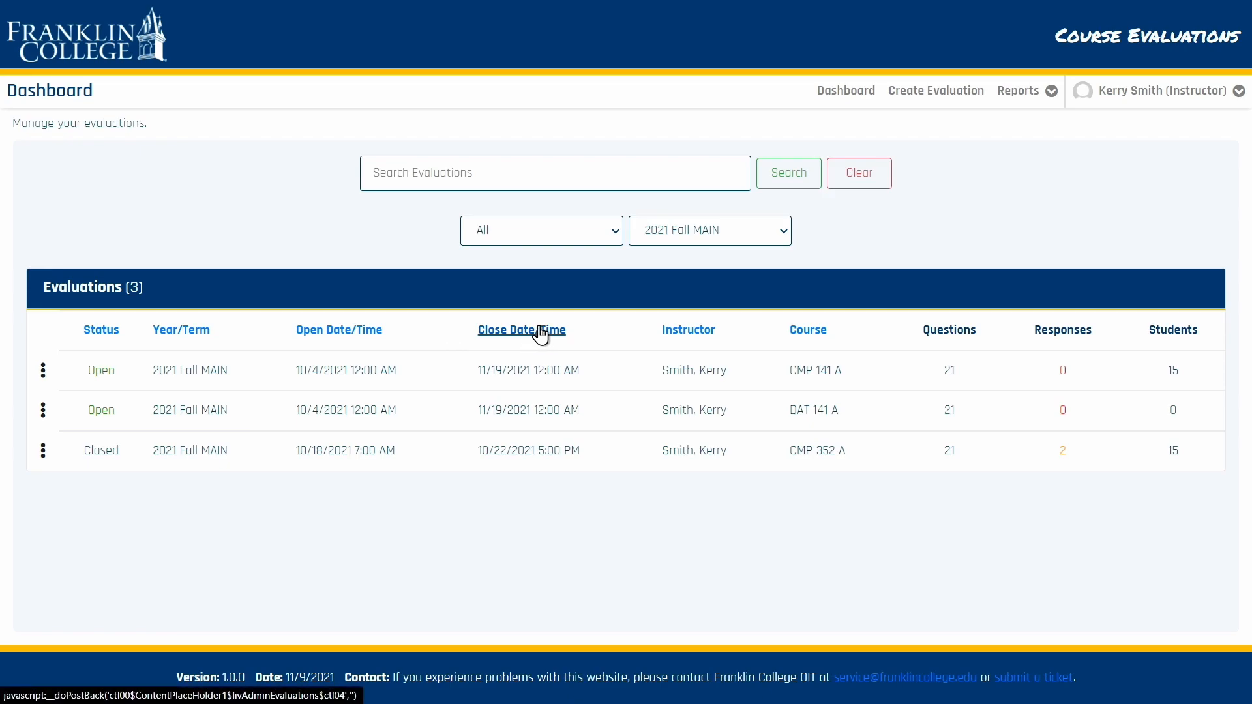
Sort the evaluations list by course and by close date/time, reversing the order of each.
{"action": "left_click", "coordinate": [809, 331]}
{"action": "left_click", "coordinate": [809, 334]}
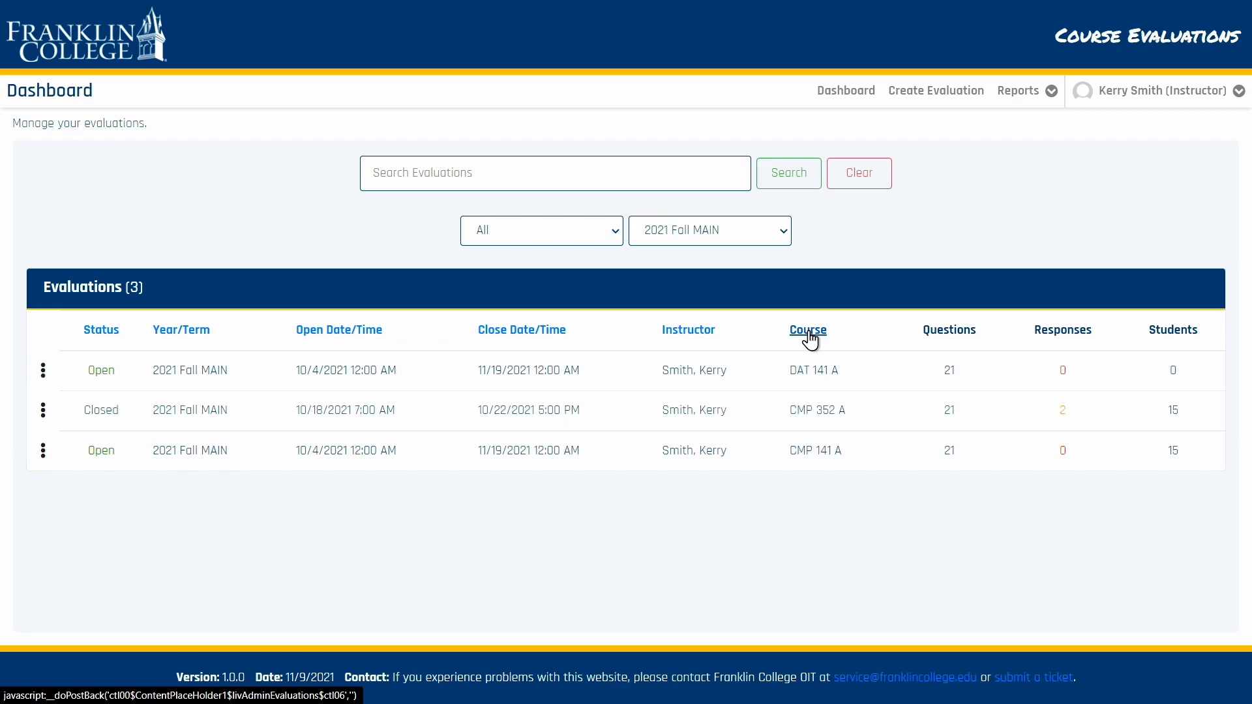
{"action": "left_click", "coordinate": [540, 331]}
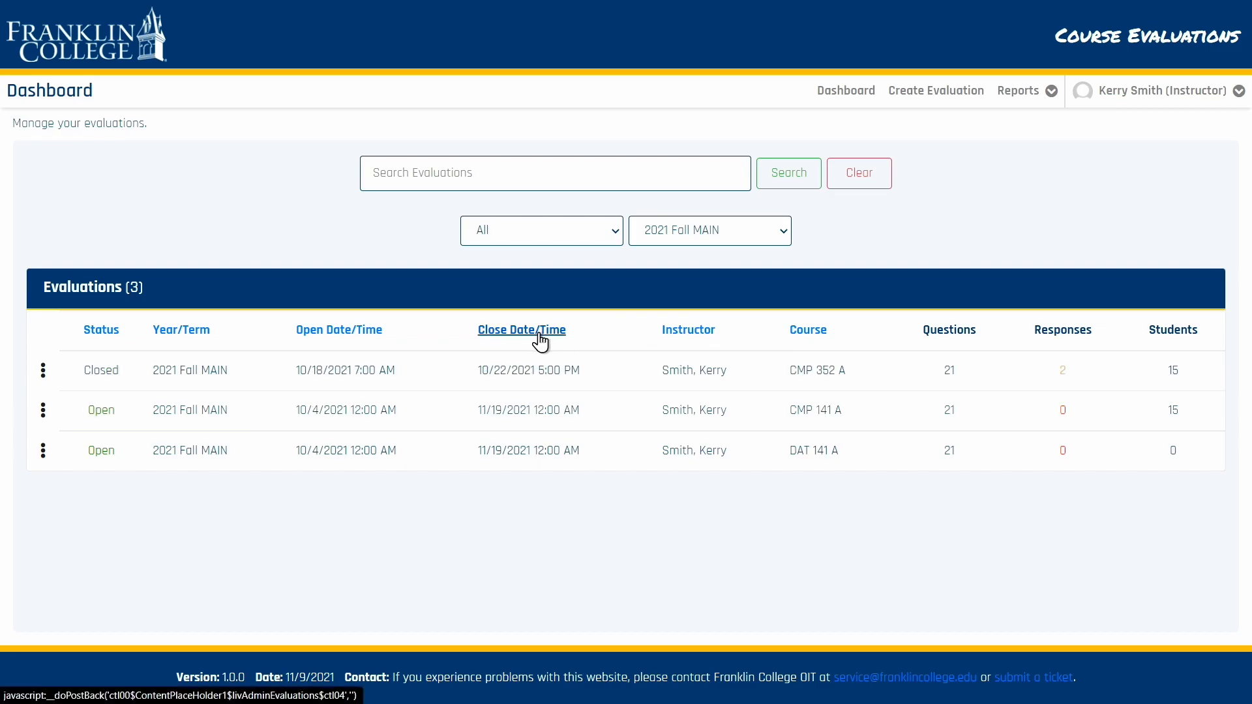
{"action": "left_click", "coordinate": [540, 333]}
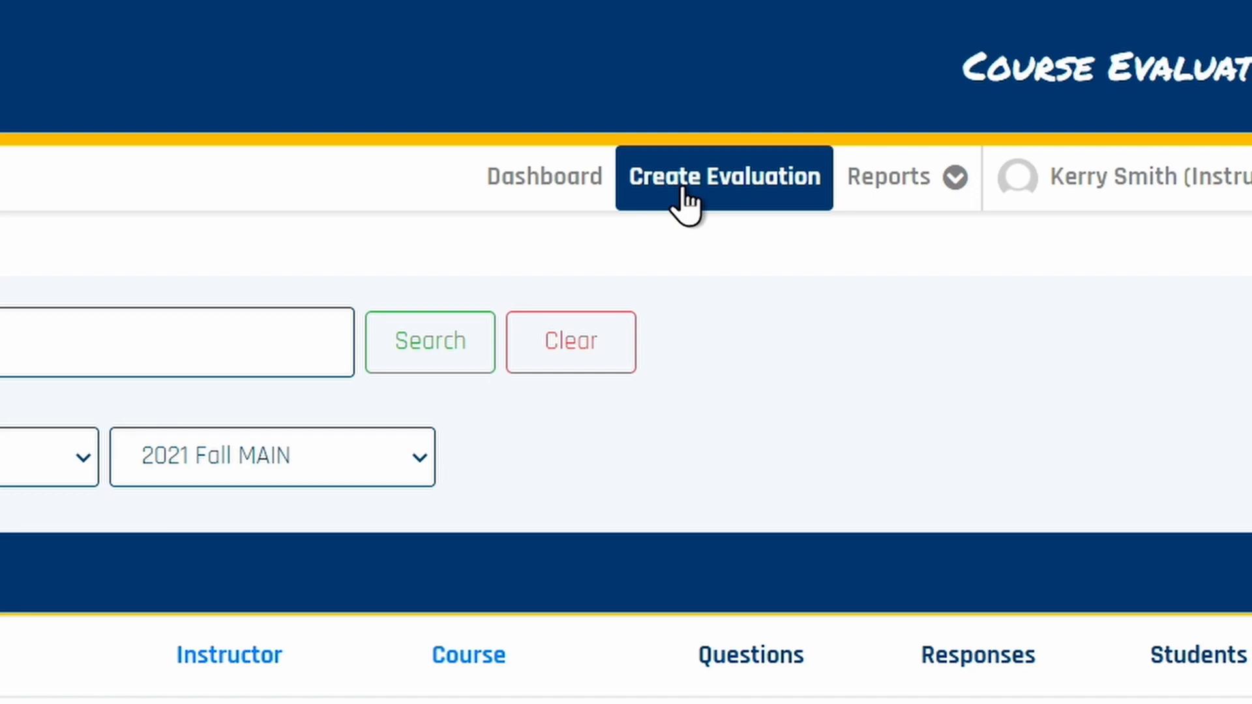
Start a new course evaluation for the 2021 Fall MAIN academic term.
{"action": "left_click", "coordinate": [681, 190]}
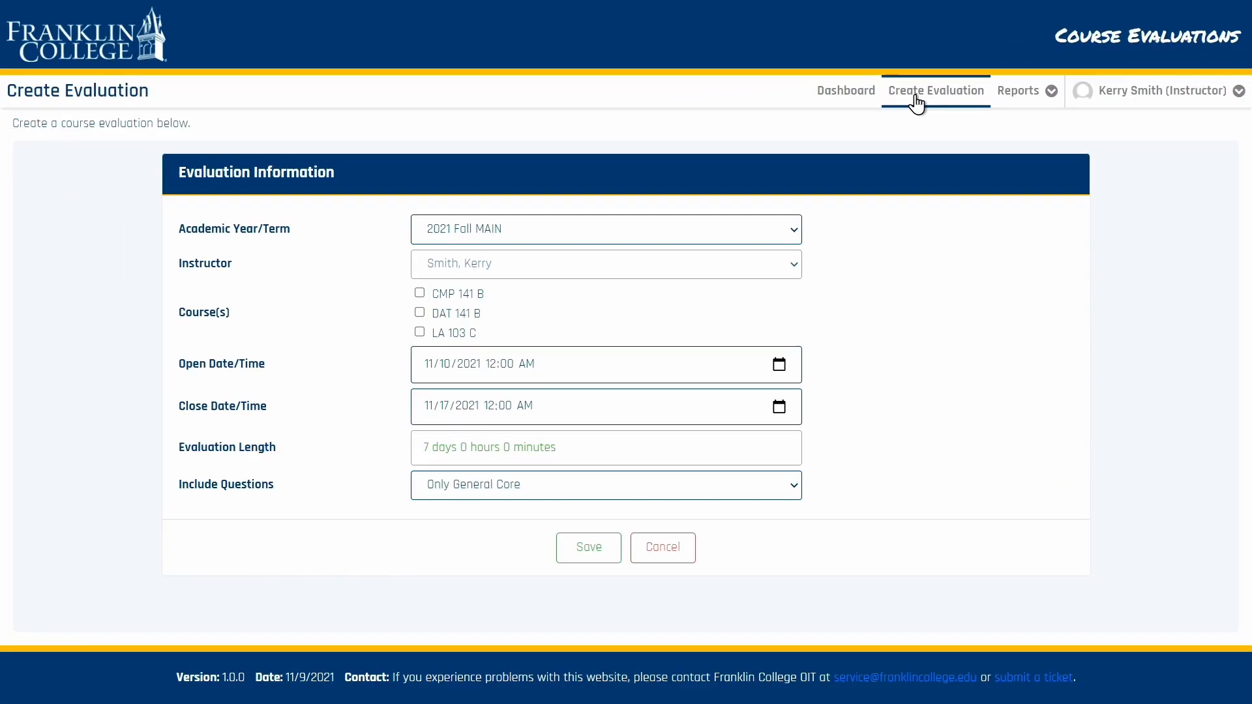
{"action": "left_click", "coordinate": [681, 232]}
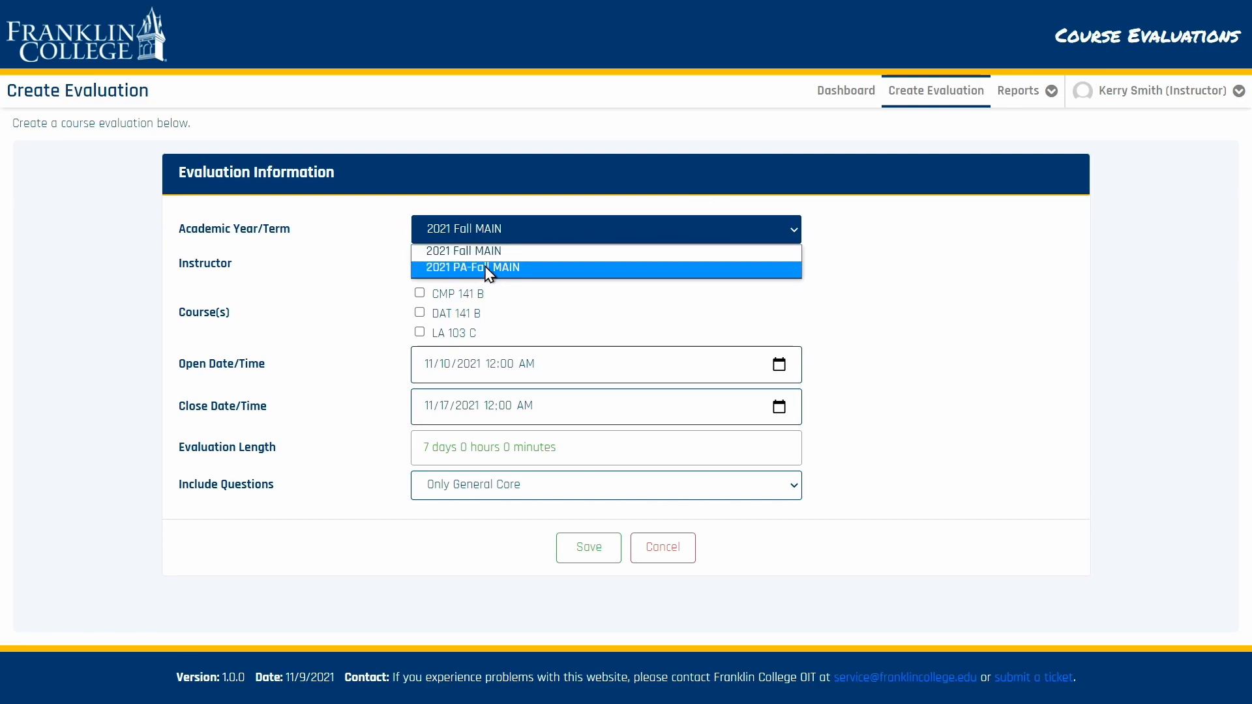
{"action": "left_click", "coordinate": [477, 250]}
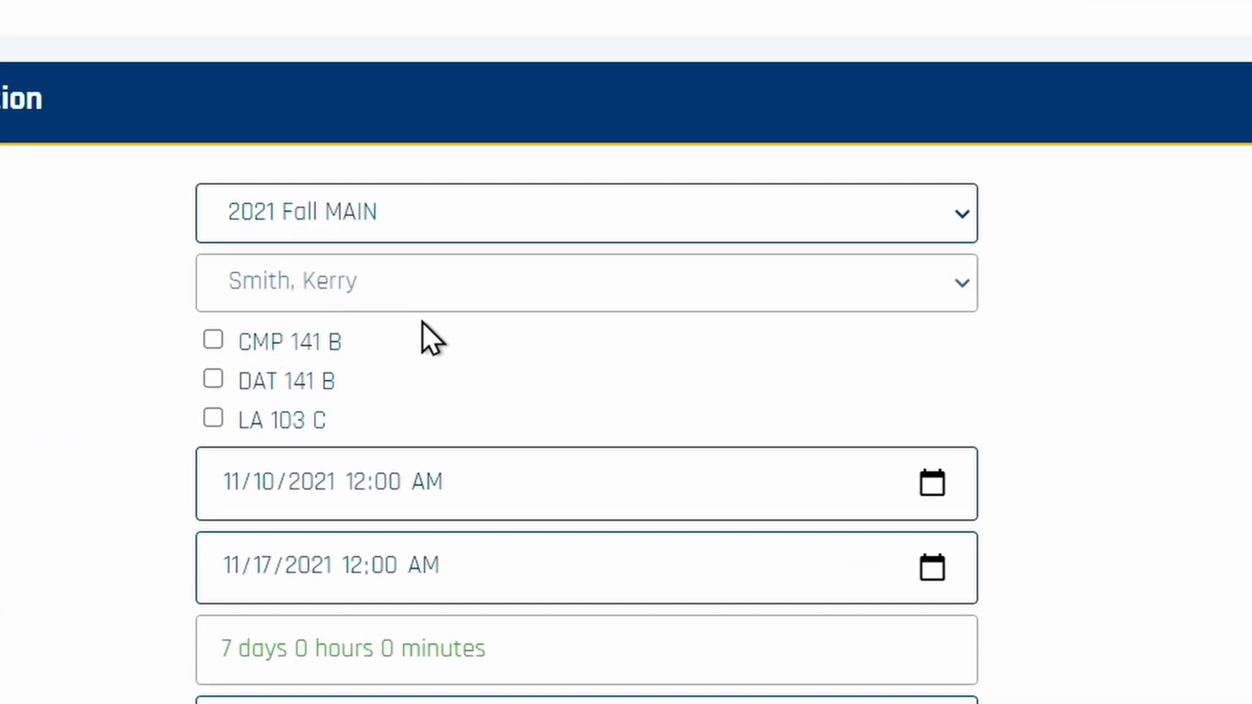
Try the 2021 PA-Fall MAIN academic term and return the evaluation to 2021 Fall MAIN.
{"action": "left_click", "coordinate": [404, 233]}
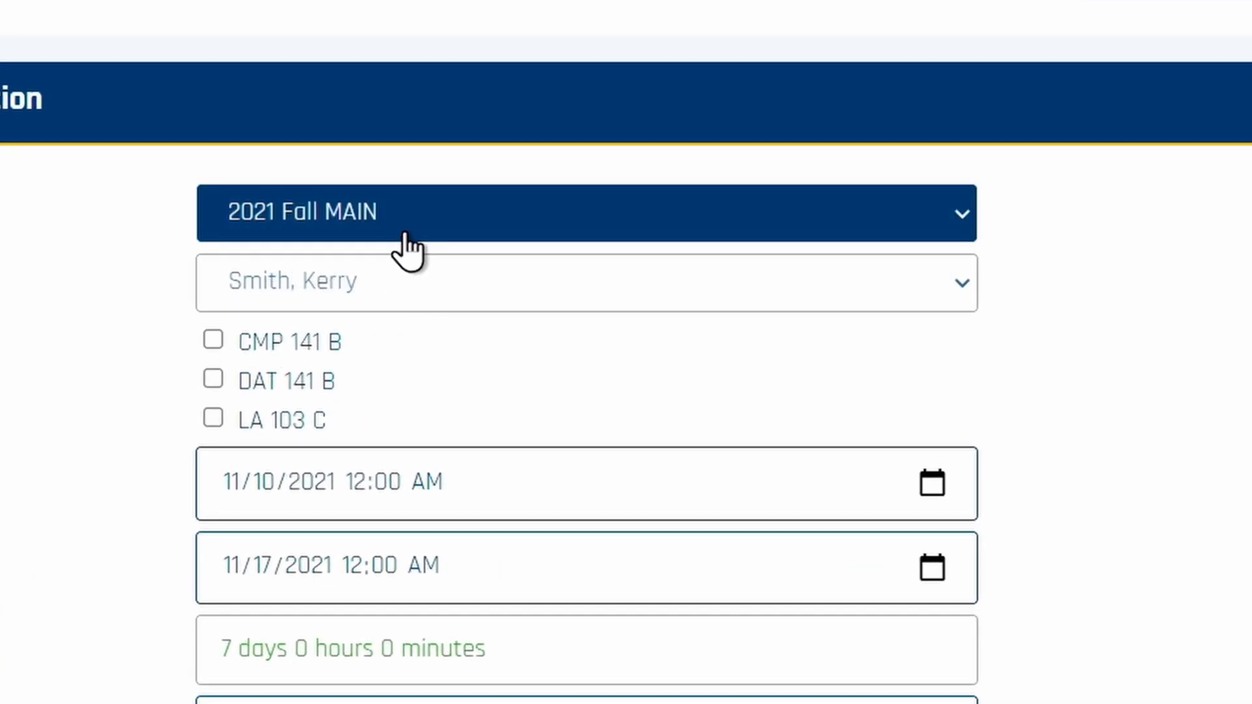
{"action": "left_click", "coordinate": [391, 288]}
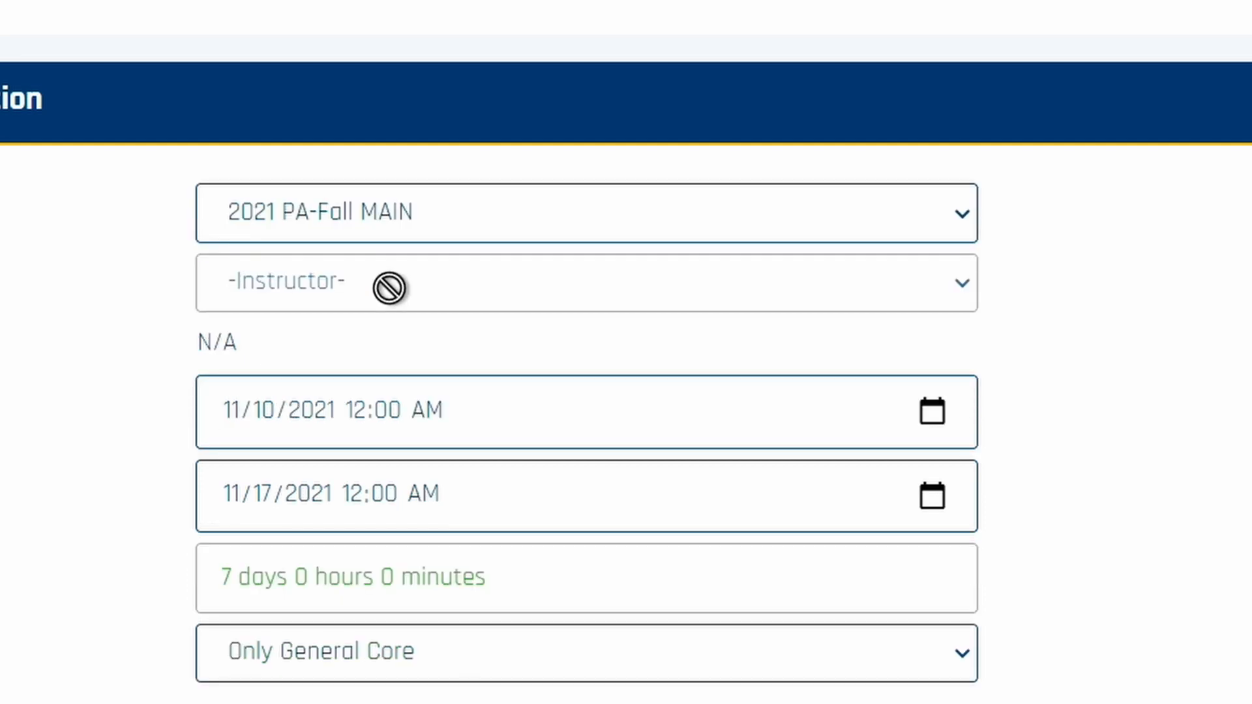
{"action": "left_click", "coordinate": [354, 238]}
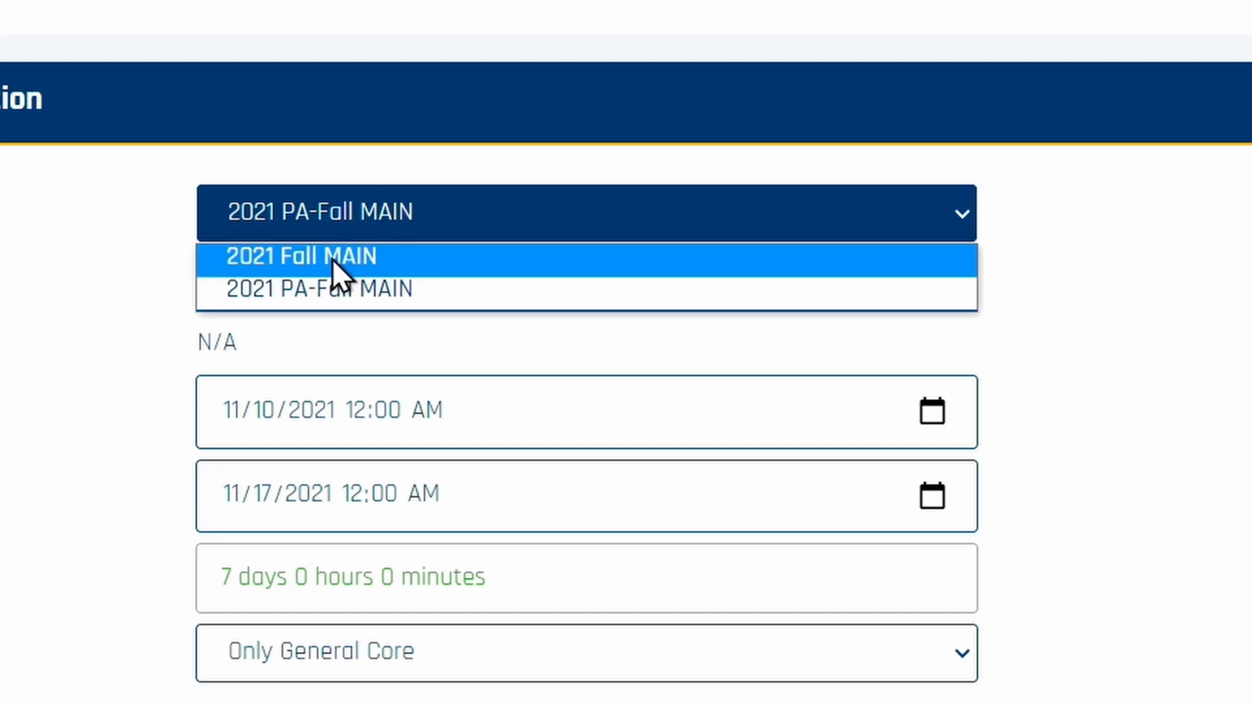
{"action": "left_click", "coordinate": [332, 258]}
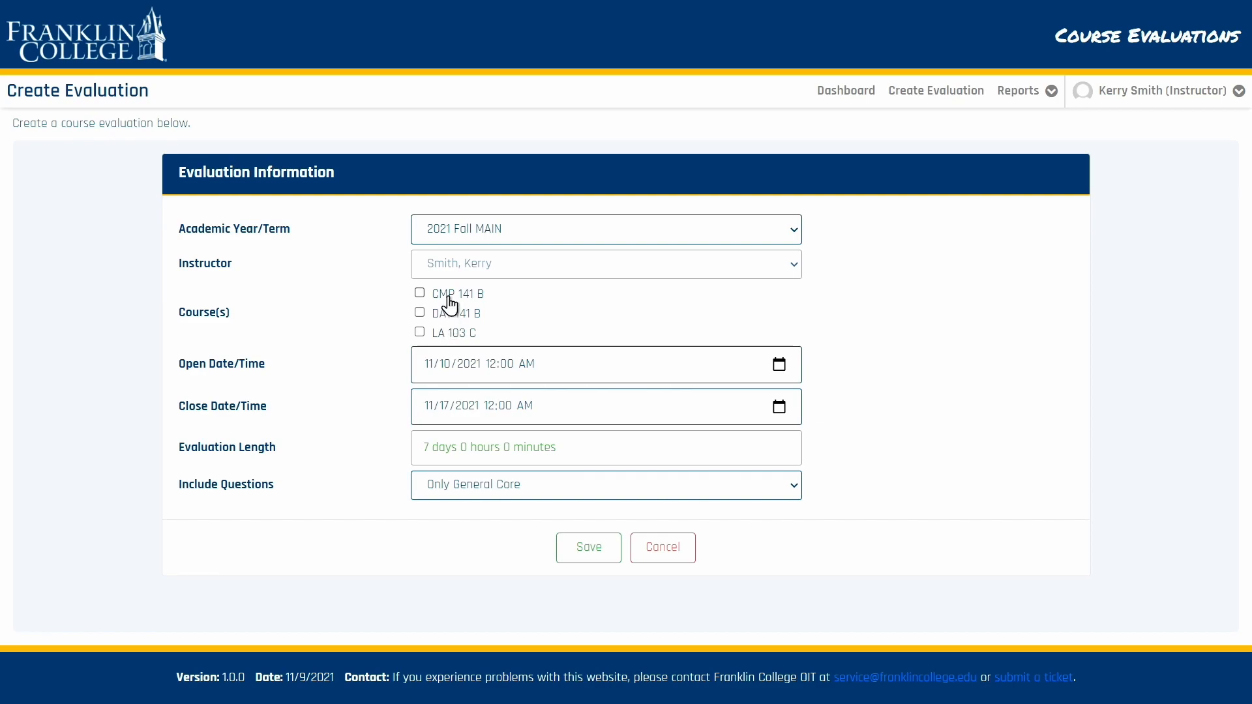
Select the courses CMP 141 B and DAT 141 B for the evaluation, leaving LA 103 C out.
{"action": "left_click", "coordinate": [456, 337]}
{"action": "left_click", "coordinate": [445, 319]}
{"action": "left_click", "coordinate": [447, 335]}
Set the evaluation's open date to 09/30/2021 at 12:00 AM.
{"action": "left_click", "coordinate": [669, 371]}
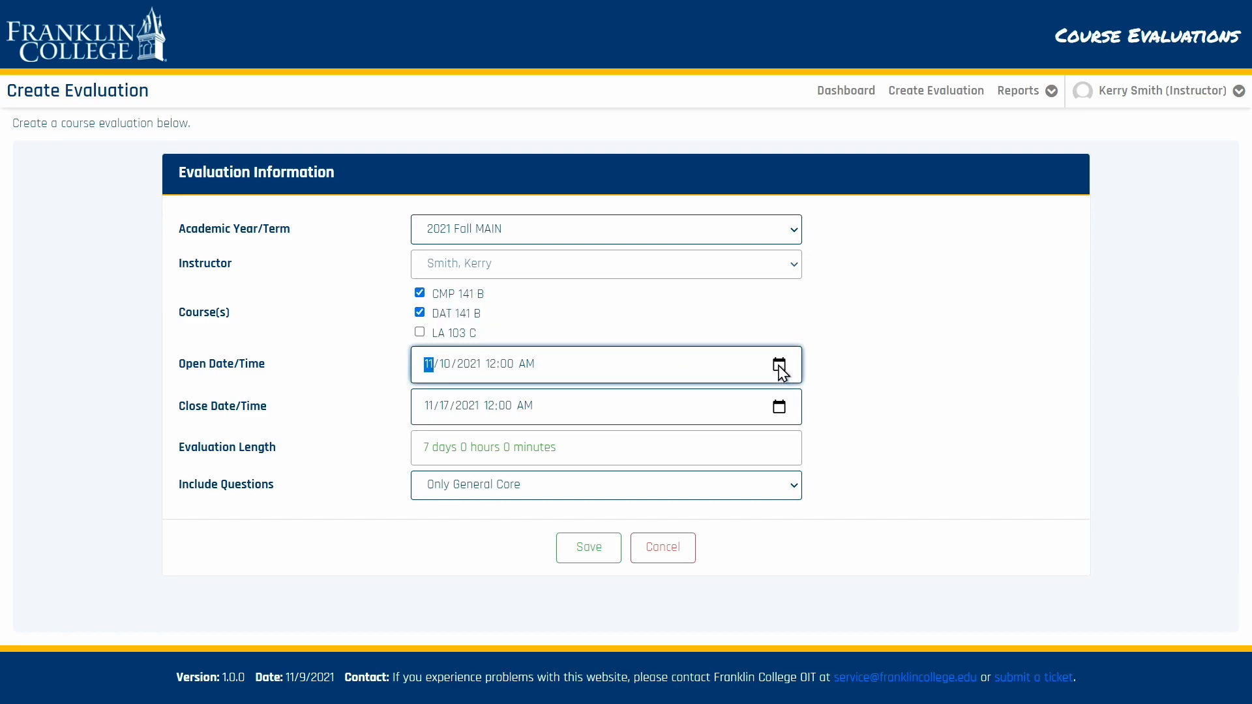
{"action": "left_click", "coordinate": [778, 366]}
{"action": "left_click", "coordinate": [542, 403]}
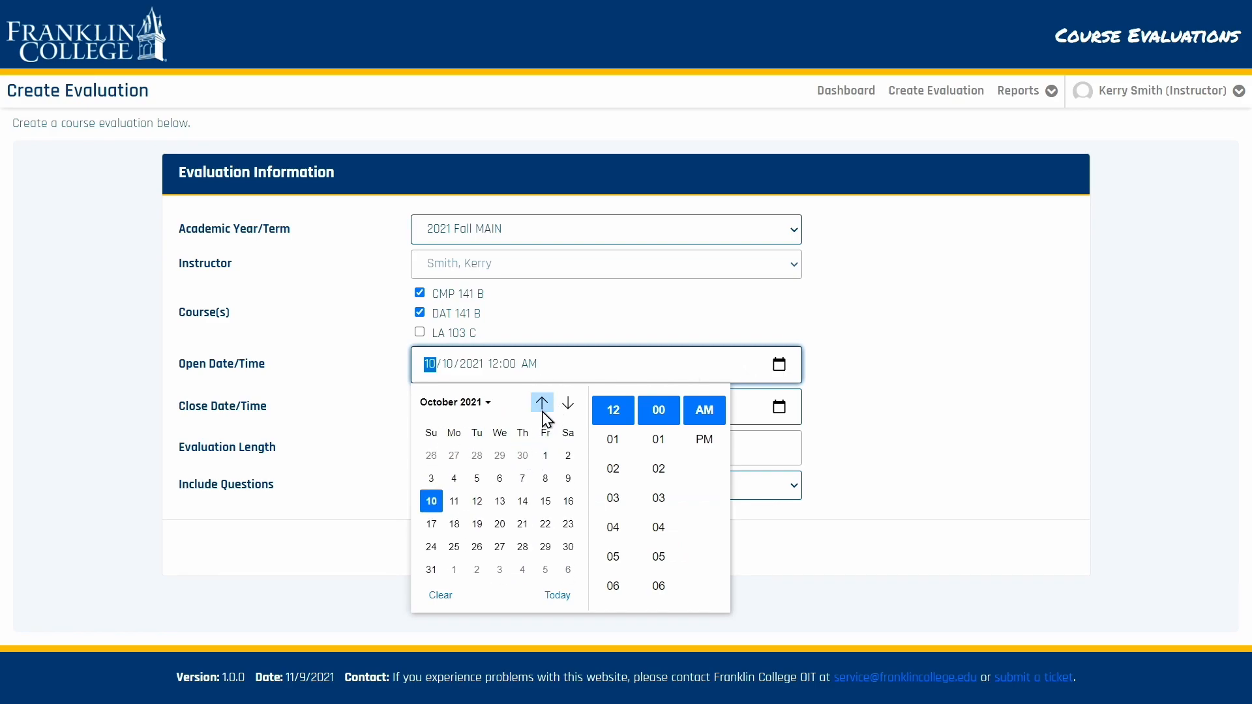
{"action": "left_click", "coordinate": [542, 410]}
{"action": "left_click", "coordinate": [523, 547]}
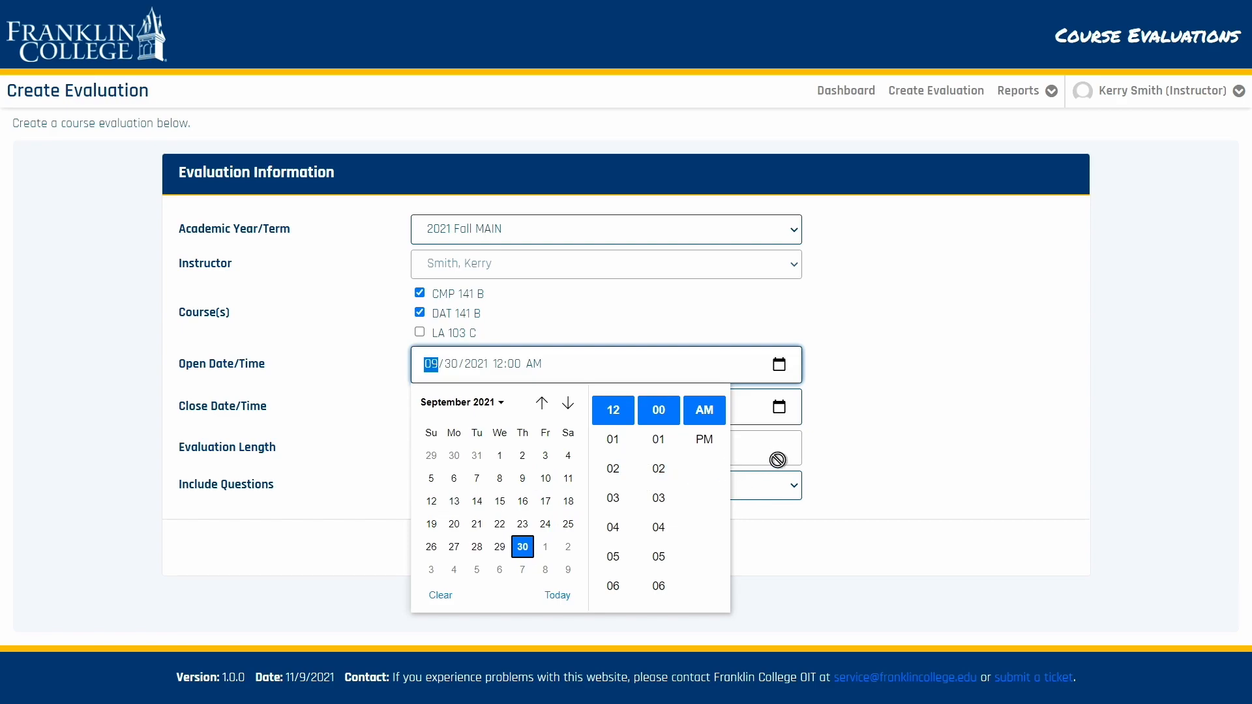
{"action": "left_click", "coordinate": [838, 419]}
Set the evaluation's close date to 01/01/2022 at 12:00 AM and try to save the evaluation.
{"action": "left_click", "coordinate": [618, 409]}
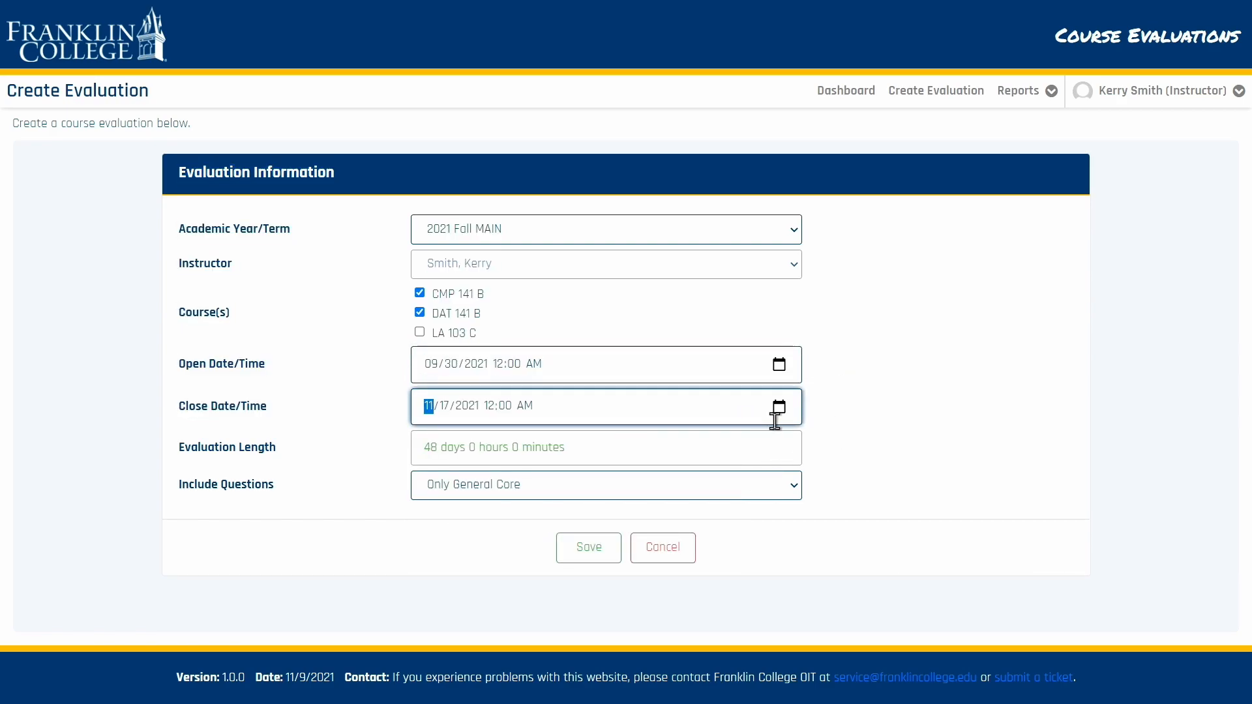
{"action": "left_click", "coordinate": [781, 407]}
{"action": "left_click", "coordinate": [568, 445]}
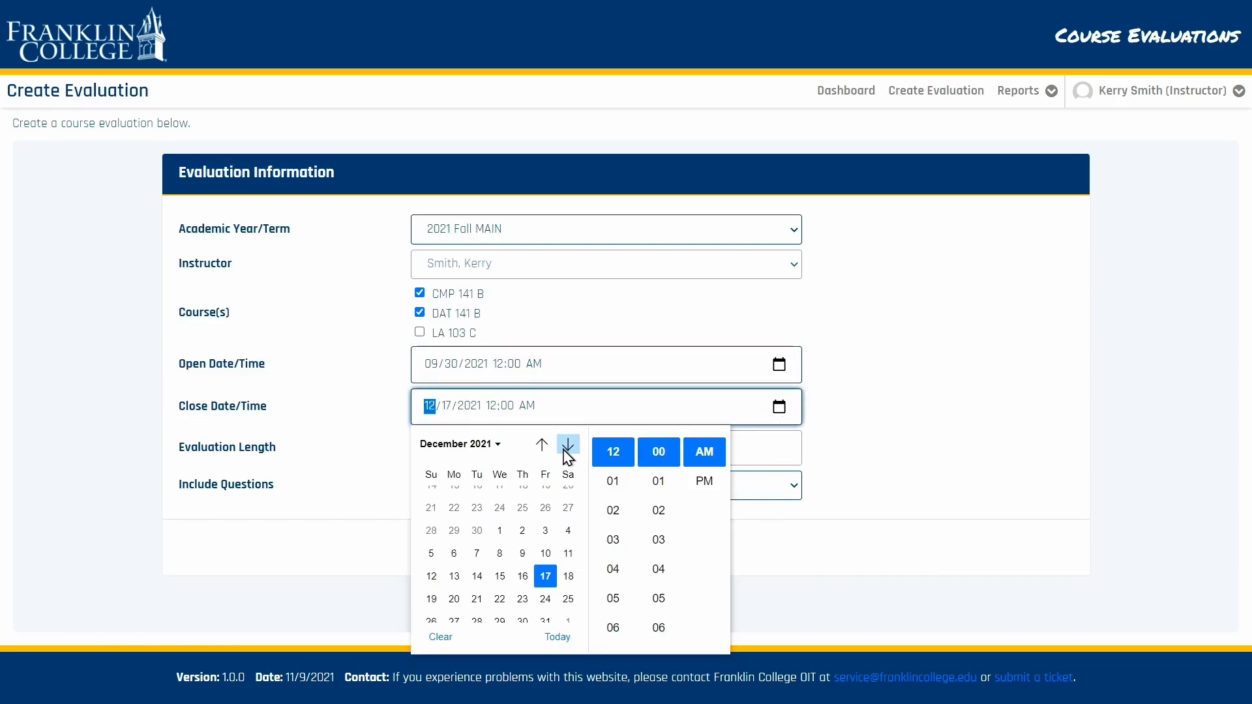
{"action": "left_click", "coordinate": [568, 449]}
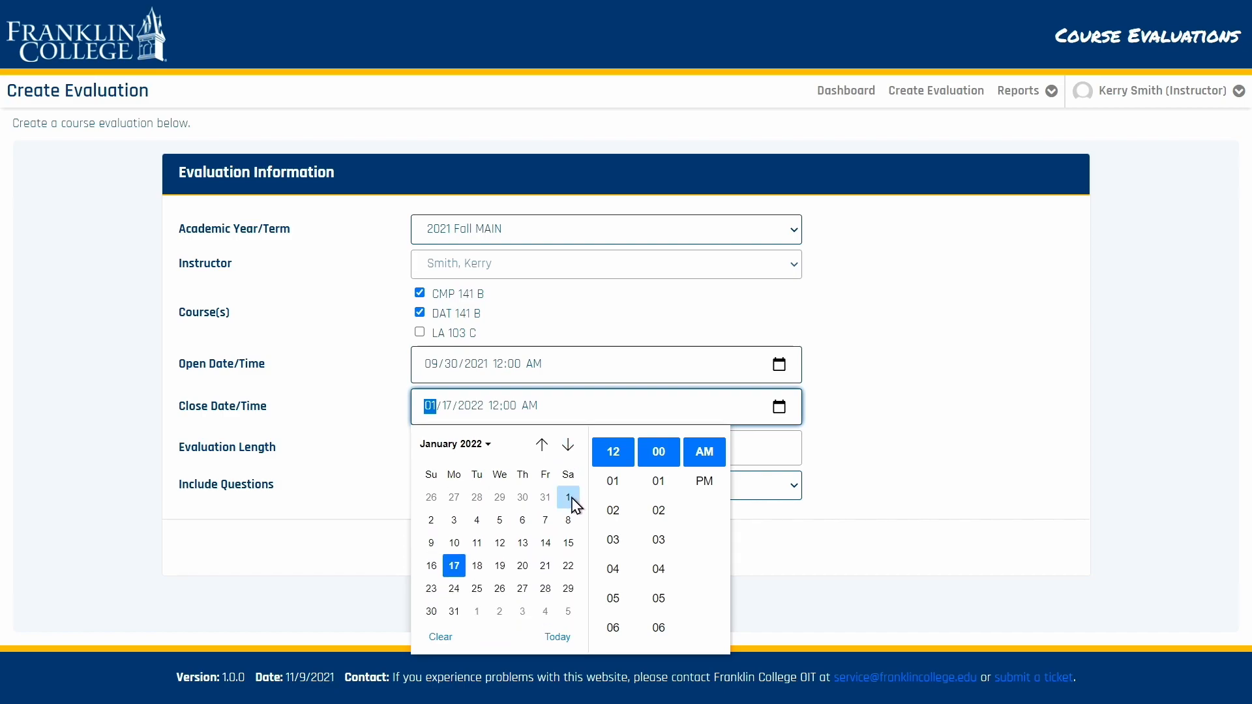
{"action": "left_click", "coordinate": [568, 498]}
{"action": "left_click", "coordinate": [829, 392]}
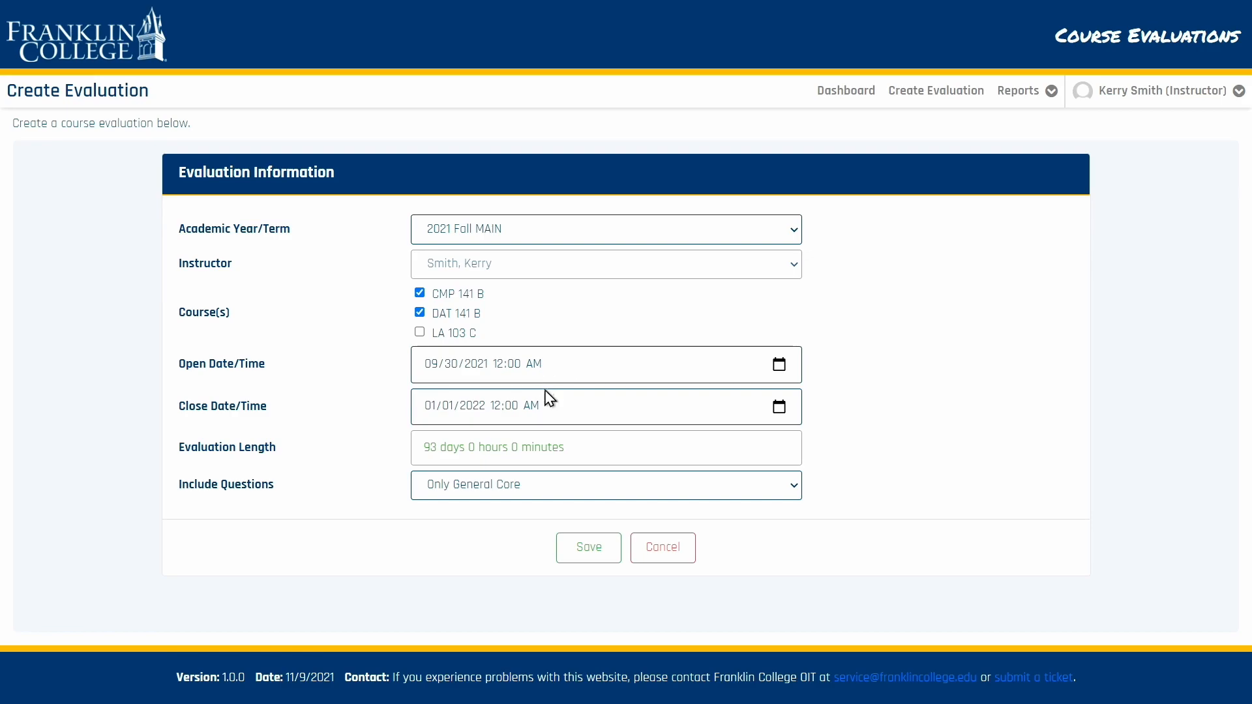
{"action": "left_click", "coordinate": [601, 552]}
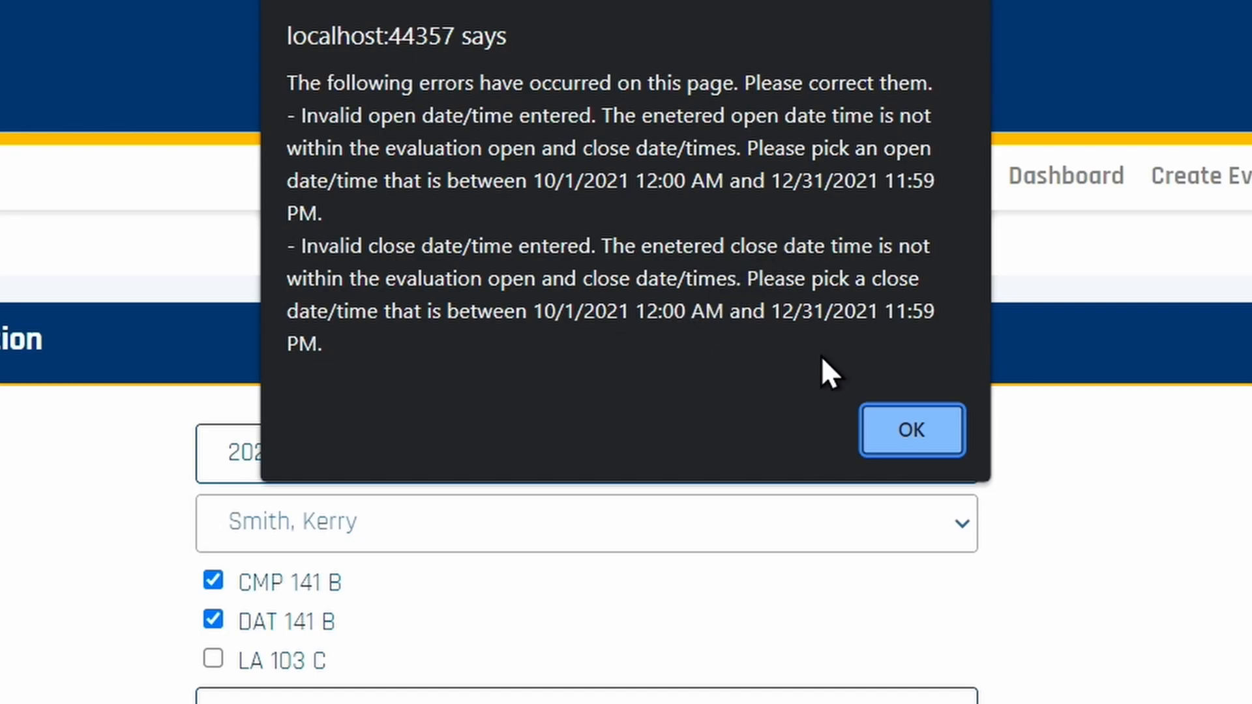
{"action": "left_click", "coordinate": [912, 432]}
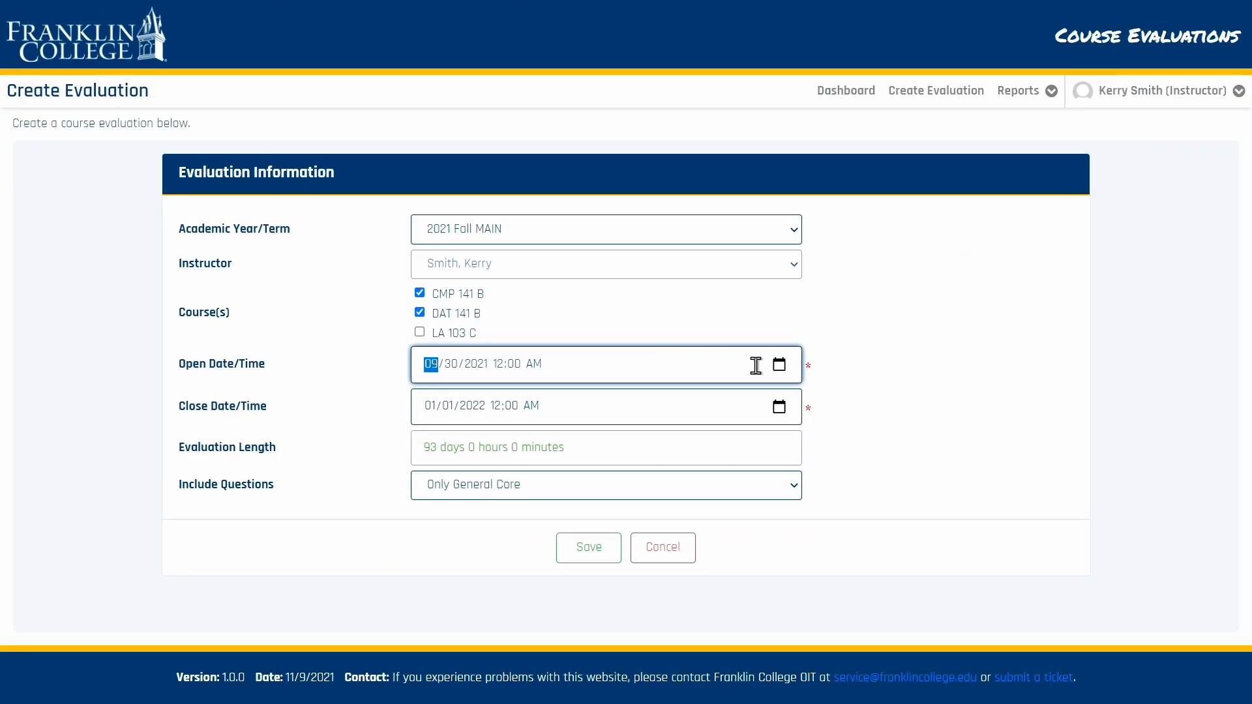
Set the evaluation's open date to 10/01/2021 and its close date to 12/31/2021, both at 12:00 AM.
{"action": "left_click", "coordinate": [781, 367]}
{"action": "left_click", "coordinate": [548, 549]}
{"action": "left_click", "coordinate": [778, 405]}
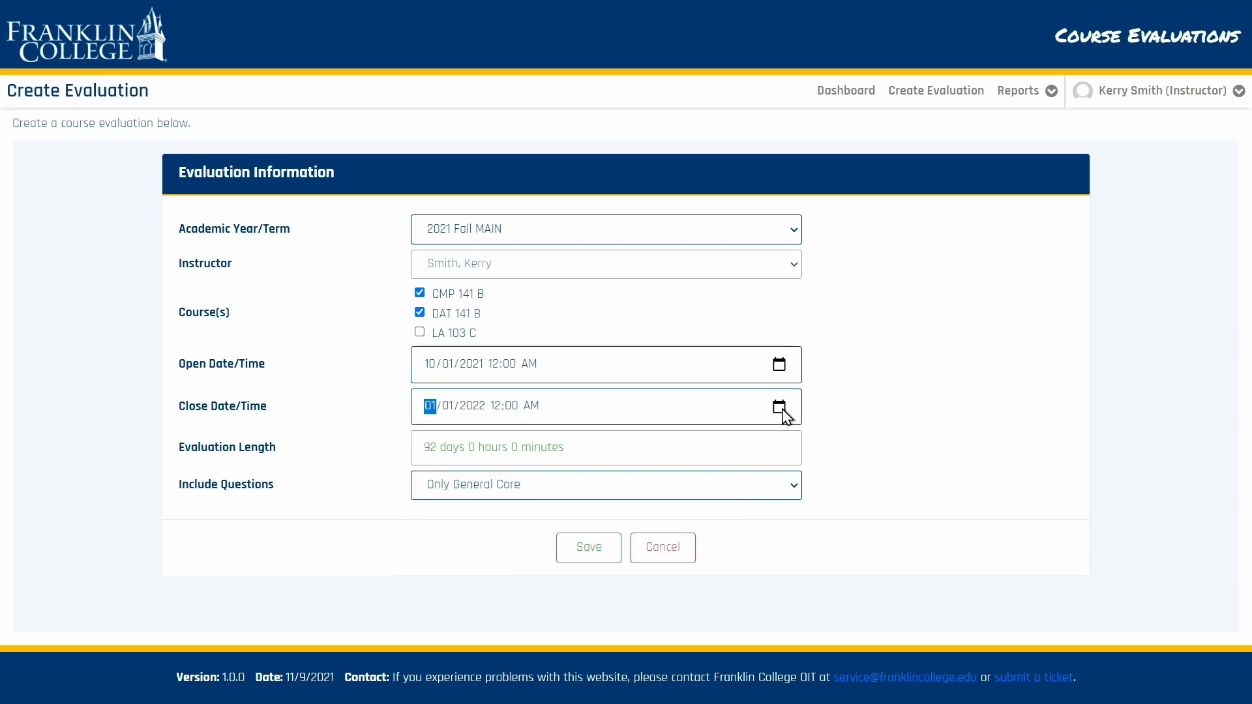
{"action": "left_click", "coordinate": [779, 407]}
{"action": "left_click", "coordinate": [545, 497]}
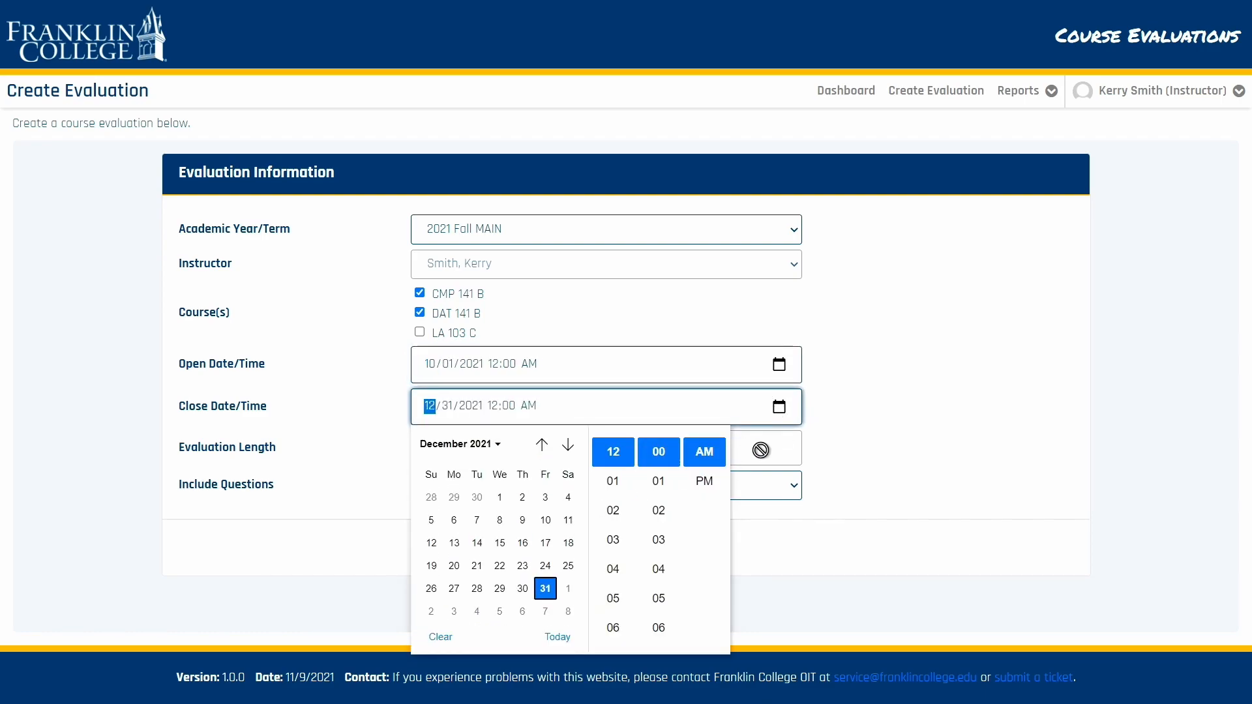
{"action": "left_click", "coordinate": [829, 436]}
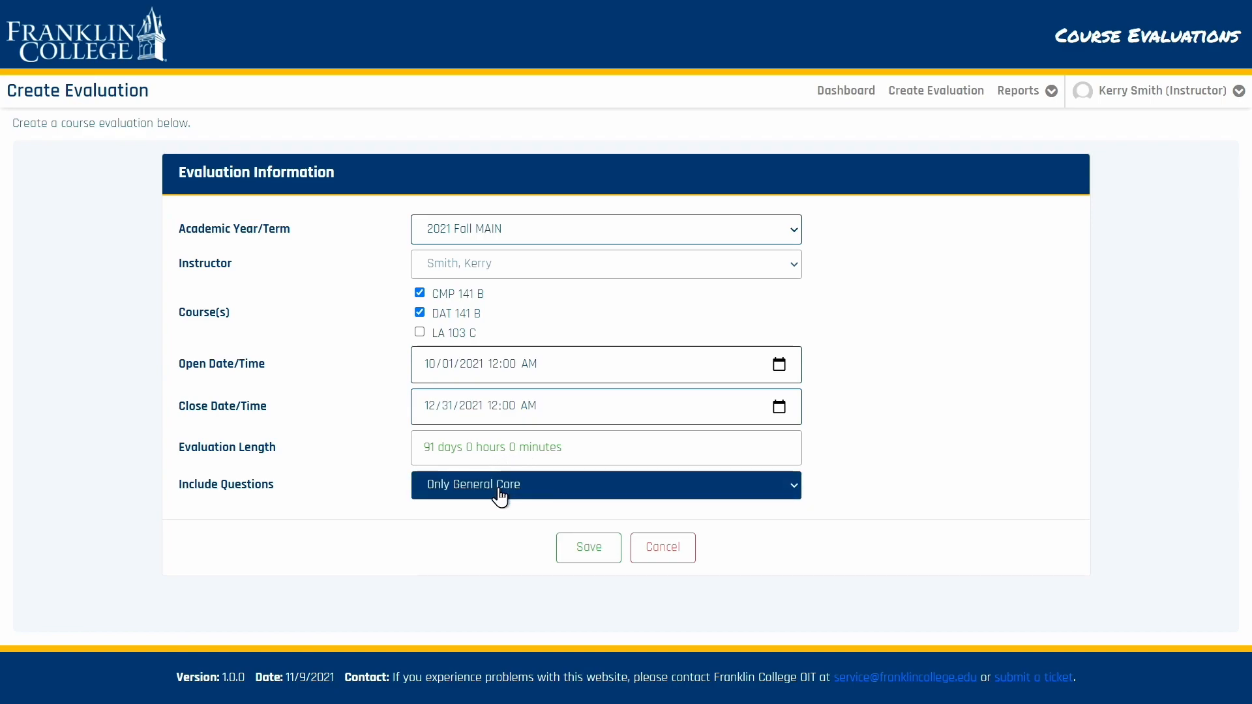
Set the included questions to Choose Custom and answer Yes to sharing the evaluation with P&T.
{"action": "left_click", "coordinate": [540, 493]}
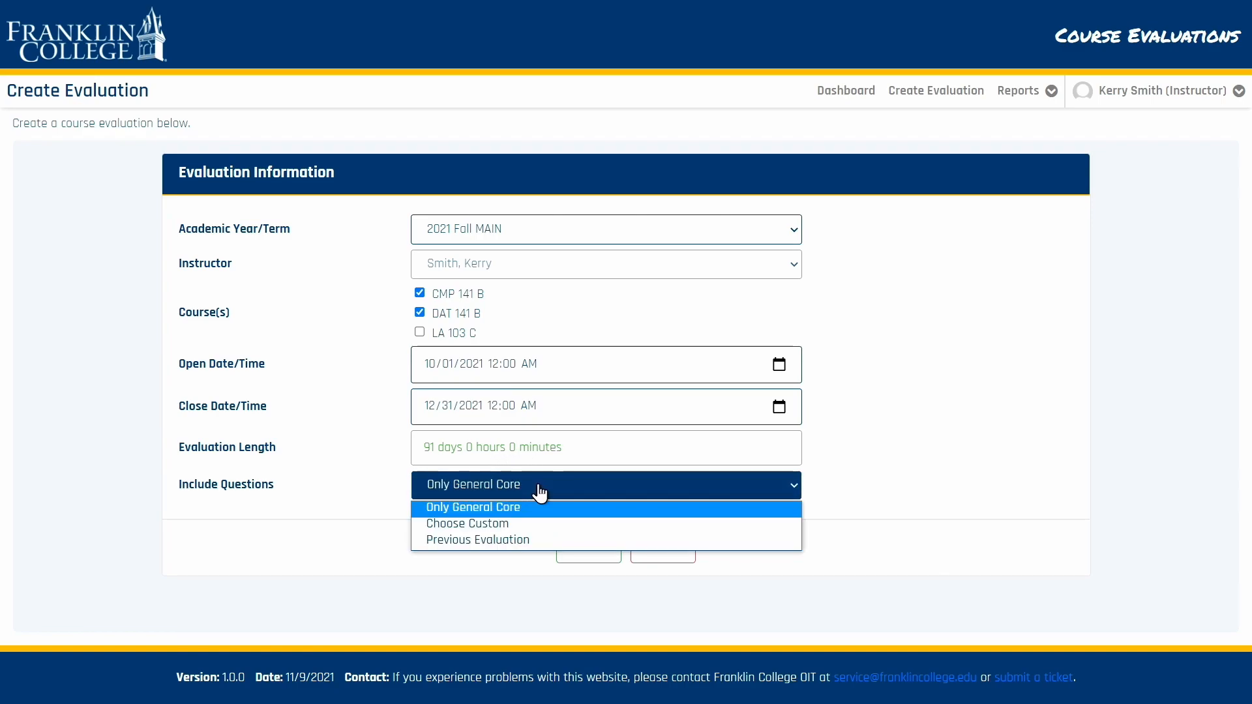
{"action": "left_click", "coordinate": [489, 529]}
{"action": "scroll", "coordinate": [364, 474], "scroll_direction": "down", "scroll_amount": 2}
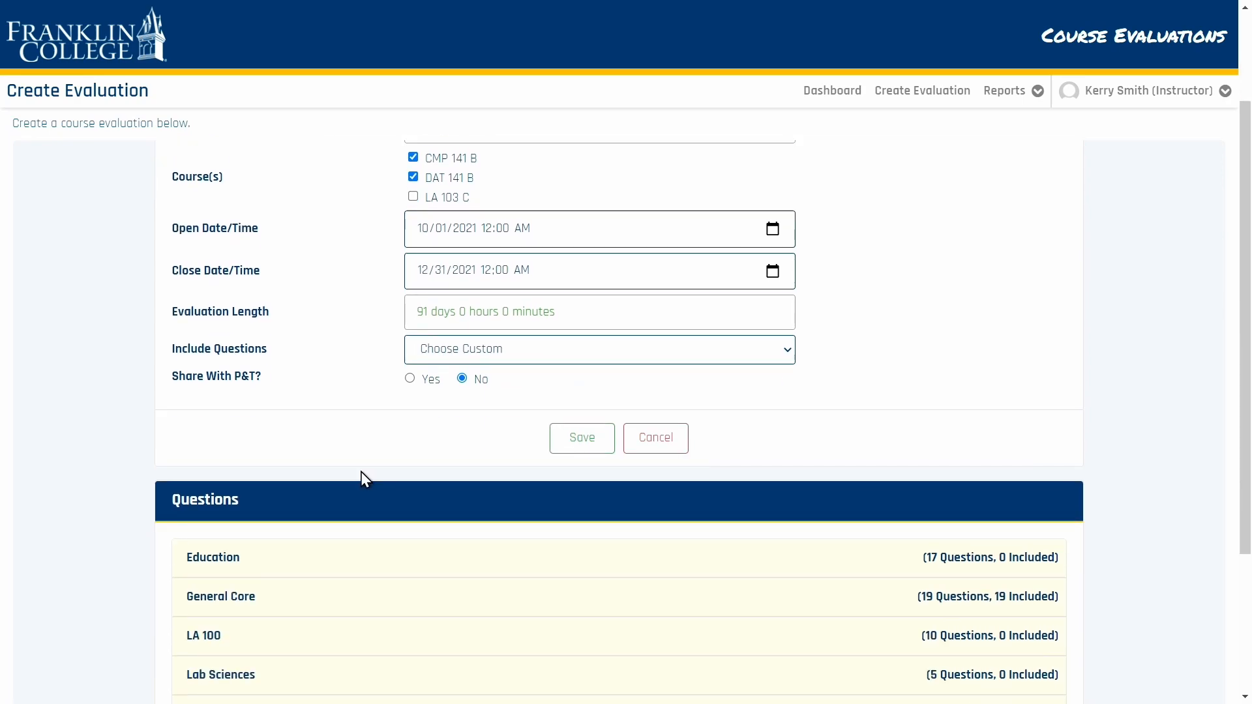
{"action": "scroll", "coordinate": [362, 474], "scroll_direction": "down", "scroll_amount": 2}
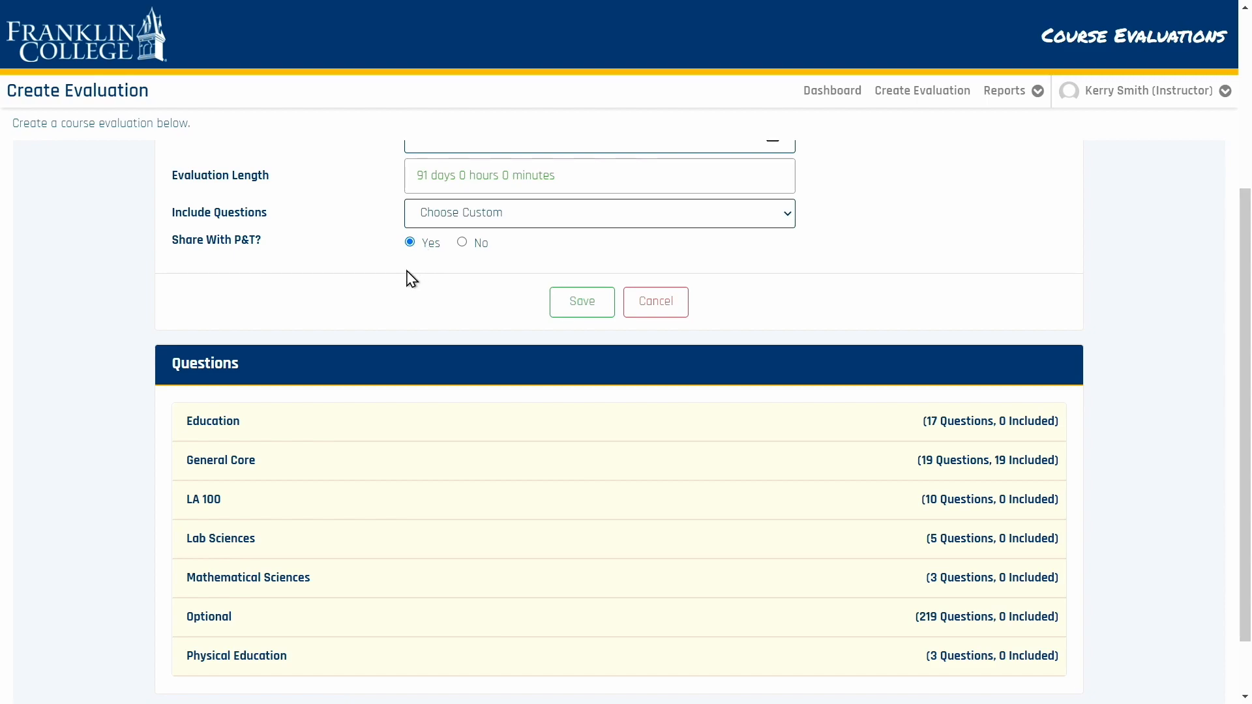
Include the Mathematical Sciences questions about computer programs being explained well and computer use being appropriate in meeting objectives.
{"action": "left_click", "coordinate": [289, 582]}
{"action": "scroll", "coordinate": [289, 582], "scroll_direction": "down", "scroll_amount": 4}
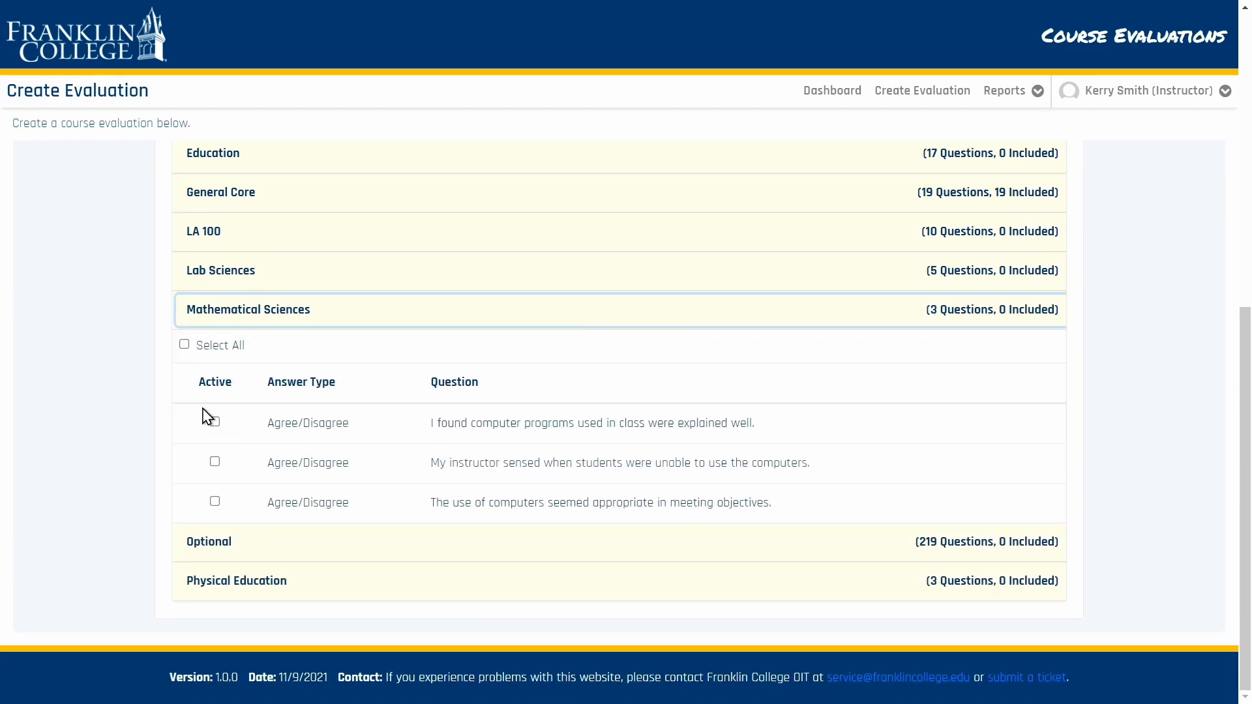
{"action": "left_click", "coordinate": [216, 423]}
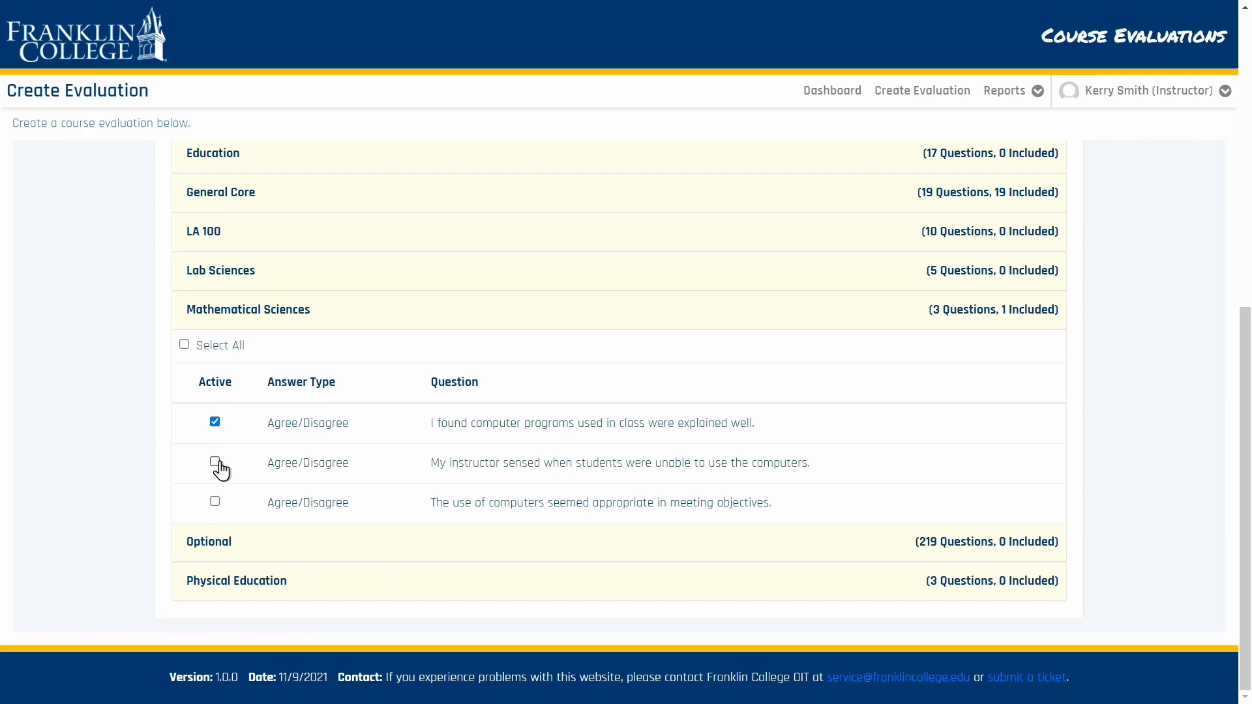
{"action": "left_click", "coordinate": [215, 502]}
{"action": "scroll", "coordinate": [485, 466], "scroll_direction": "up", "scroll_amount": 6}
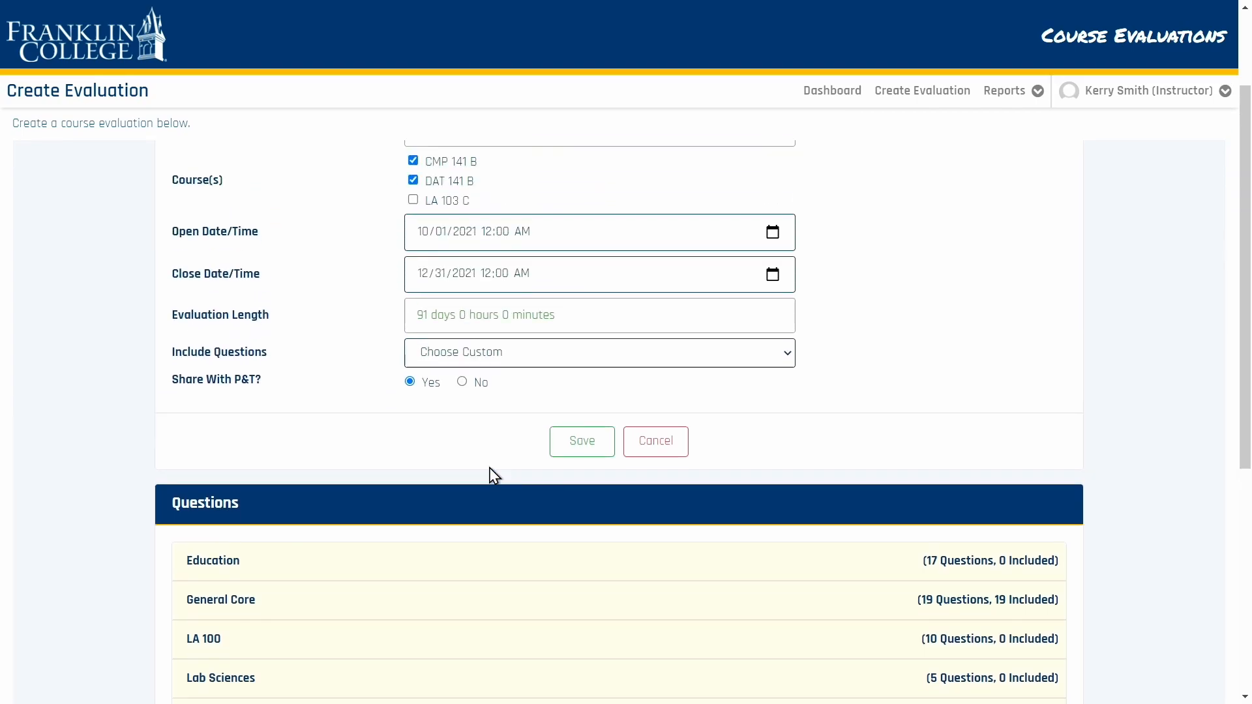
Change the included questions to Previous Evaluation, choose CMP 141 A (Fall 2021 MAIN) as the source, and save the evaluation.
{"action": "scroll", "coordinate": [492, 471], "scroll_direction": "up", "scroll_amount": 2}
{"action": "left_click", "coordinate": [523, 489]}
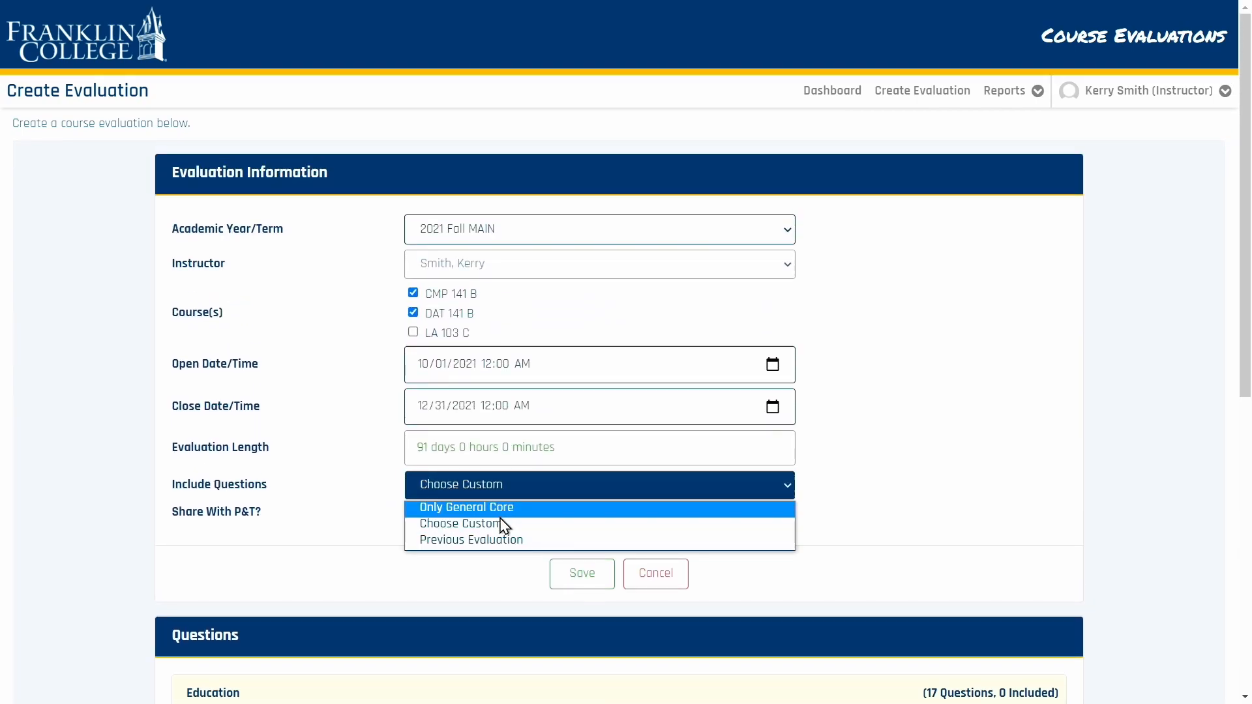
{"action": "left_click", "coordinate": [499, 543]}
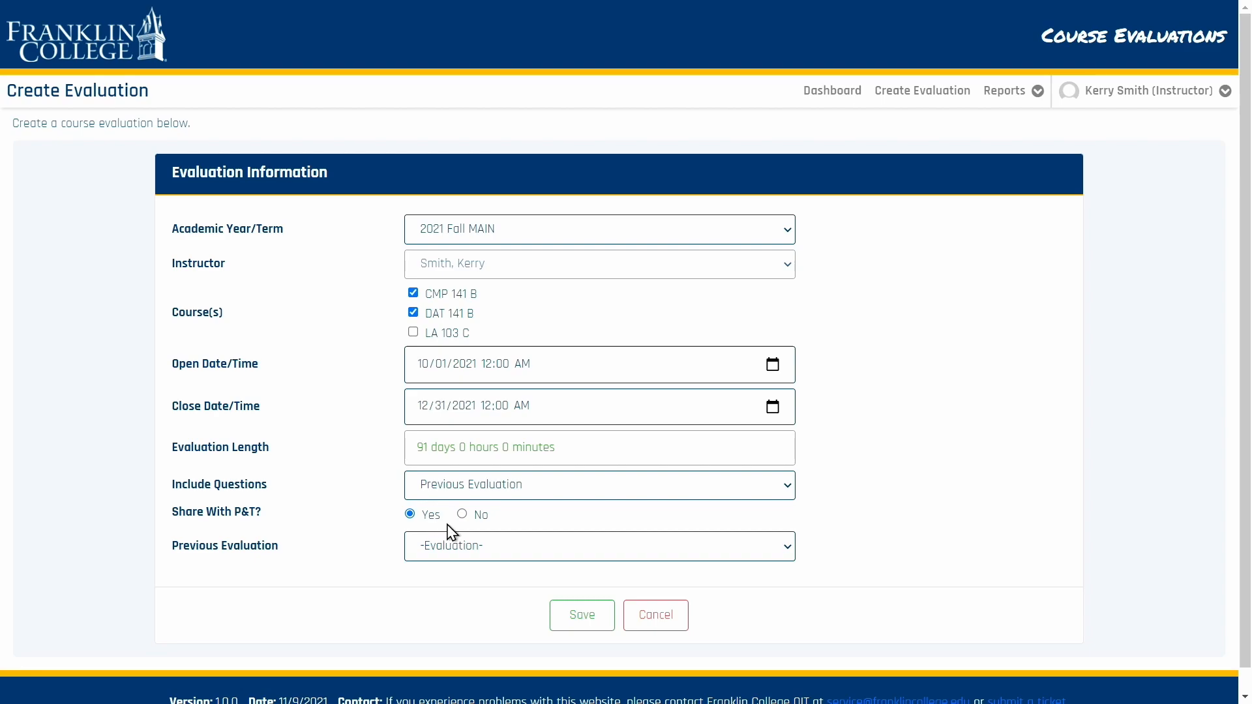
{"action": "left_click", "coordinate": [462, 551]}
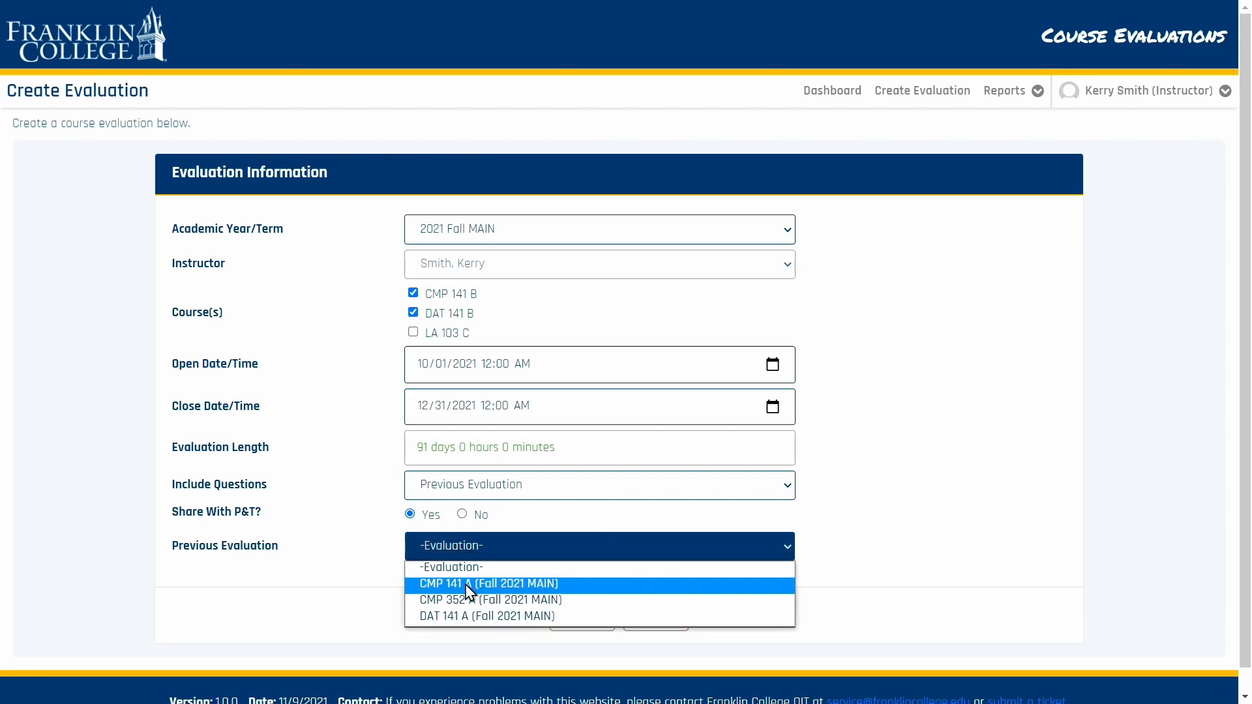
{"action": "left_click", "coordinate": [468, 586]}
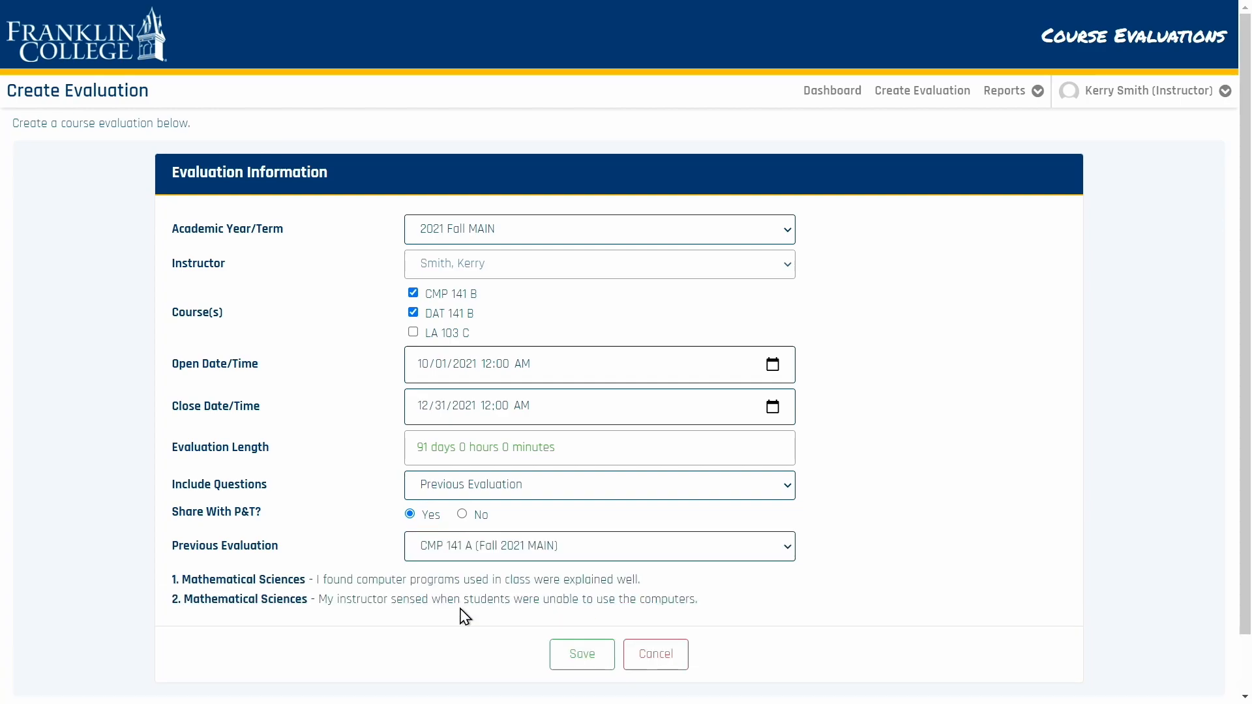
{"action": "left_click", "coordinate": [583, 663]}
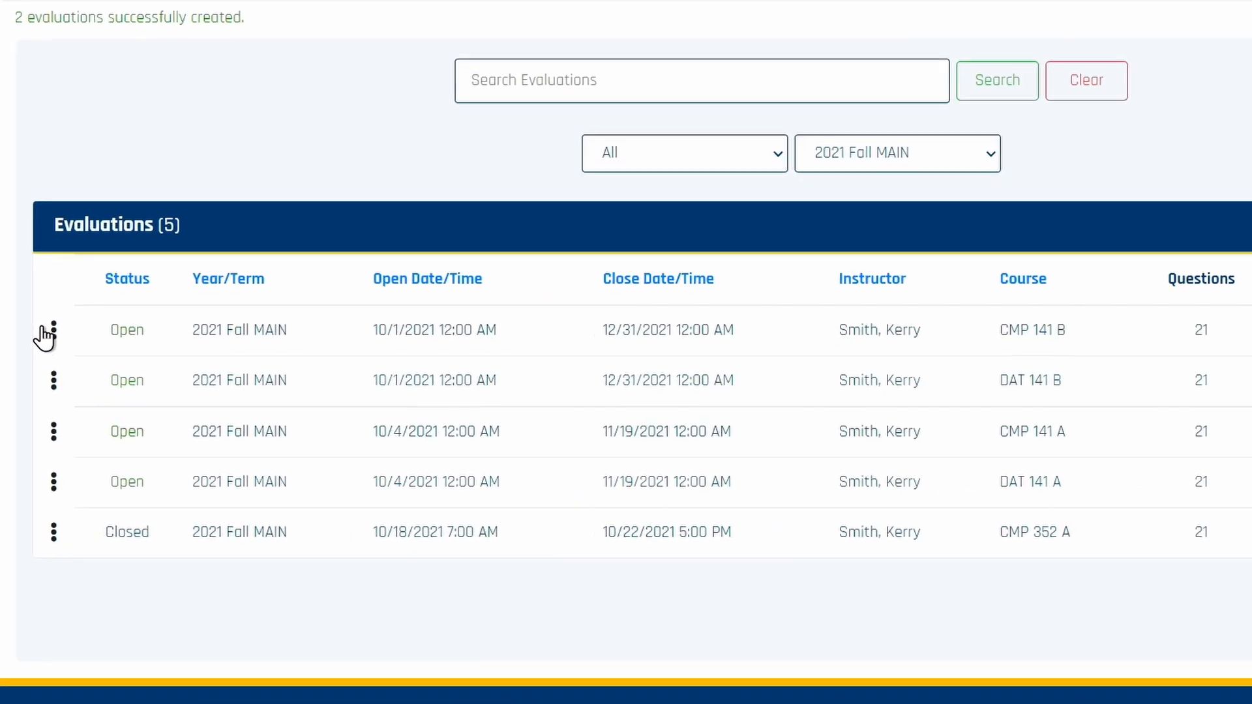
Examine the actions available for the open CMP 141 B evaluation and the closed CMP 352 A evaluation.
{"action": "left_click", "coordinate": [42, 371]}
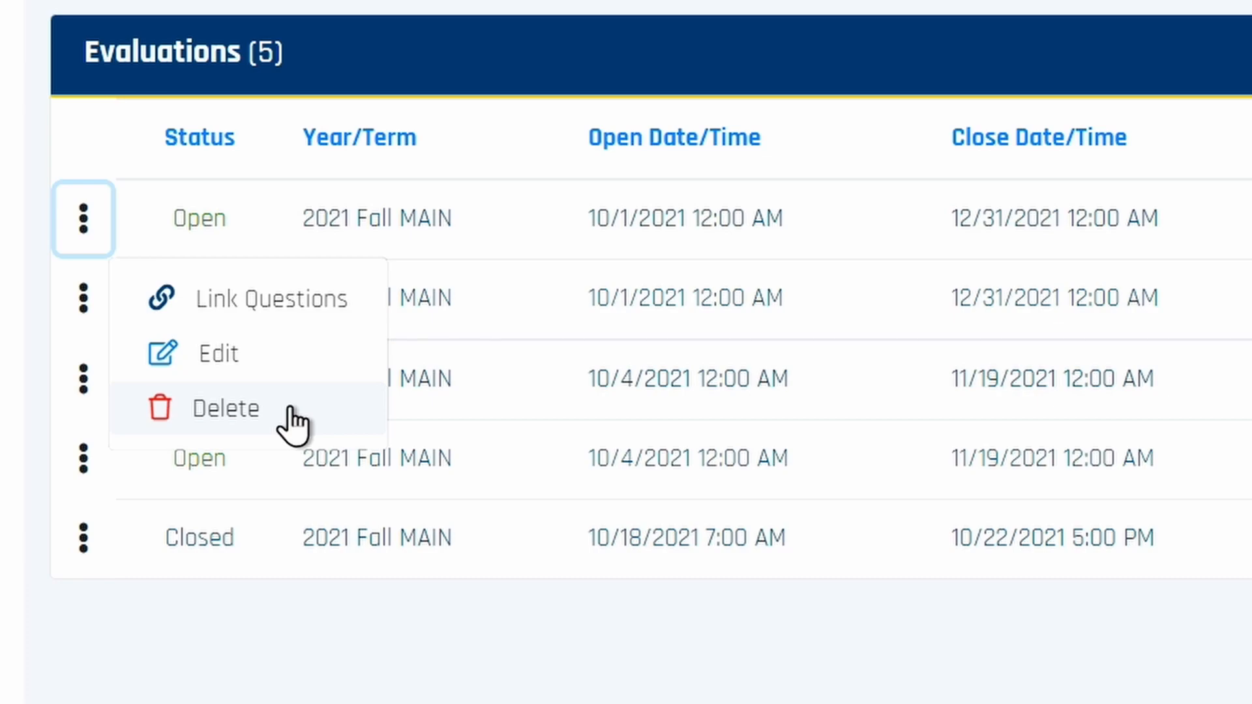
{"action": "left_click", "coordinate": [334, 597]}
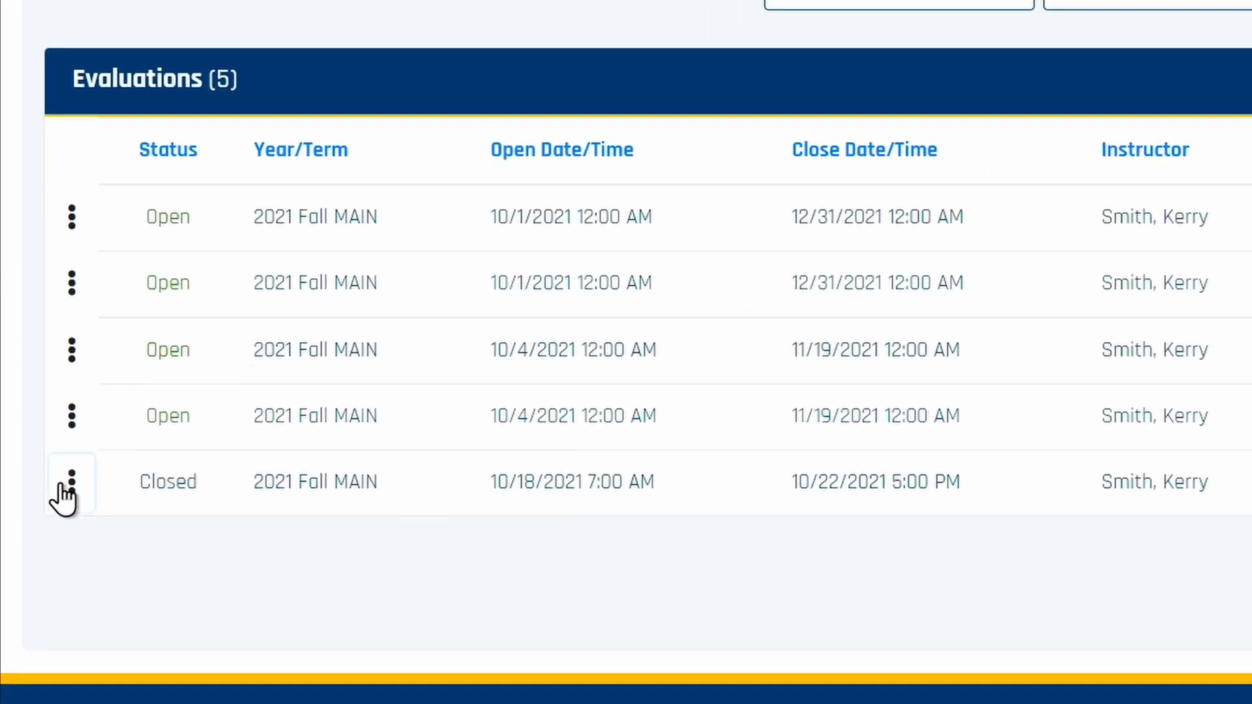
{"action": "left_click", "coordinate": [43, 531]}
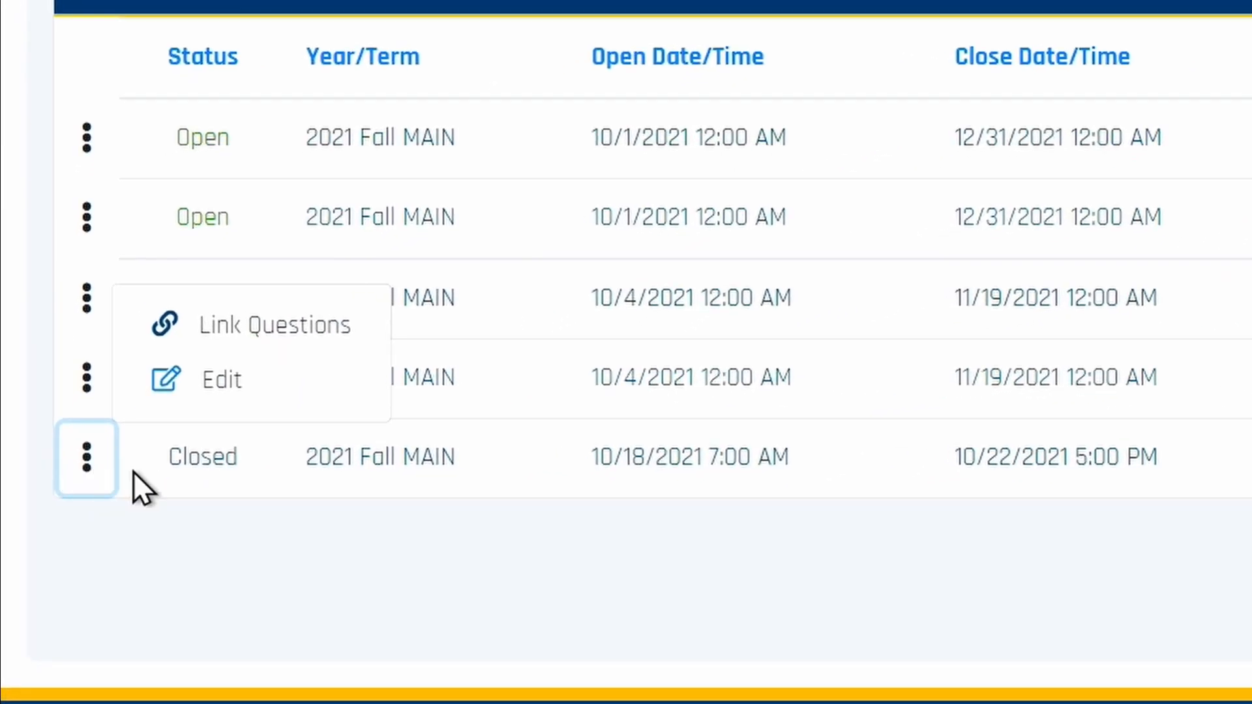
{"action": "left_click", "coordinate": [331, 495]}
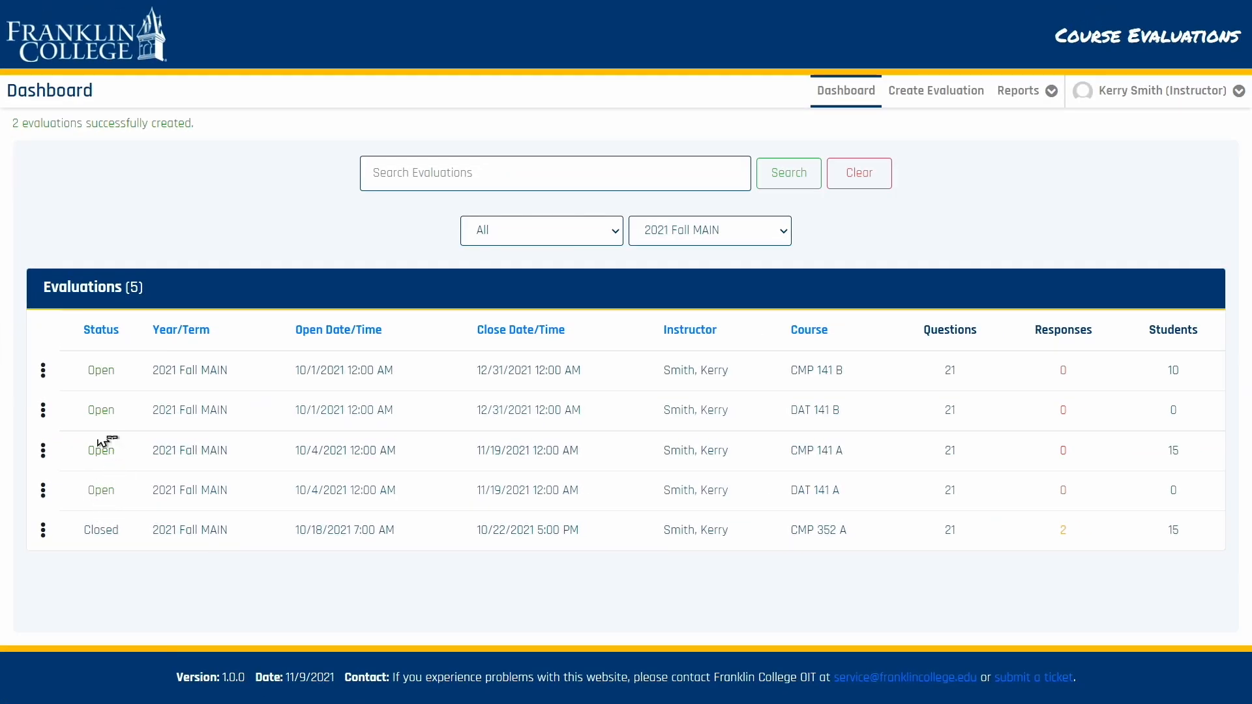
Start deleting the CMP 141 B evaluation and cancel the deletion at the confirmation.
{"action": "left_click", "coordinate": [64, 382]}
{"action": "left_click", "coordinate": [109, 416]}
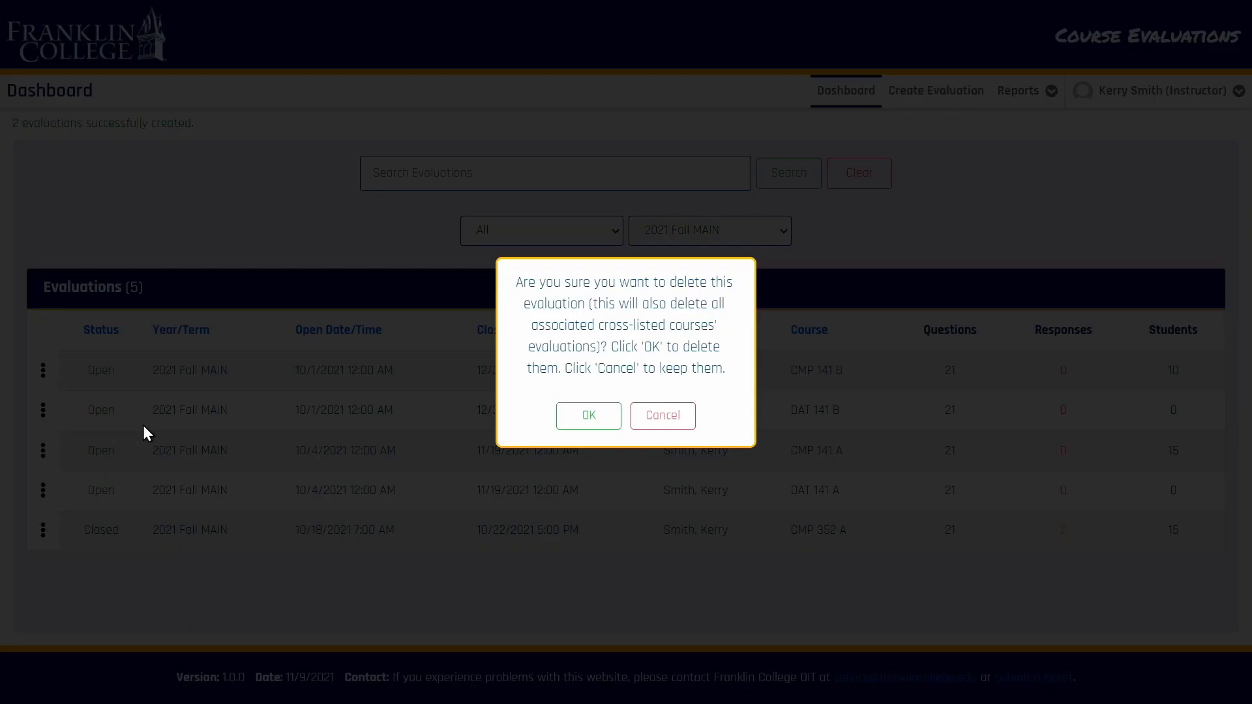
{"action": "left_click", "coordinate": [660, 415]}
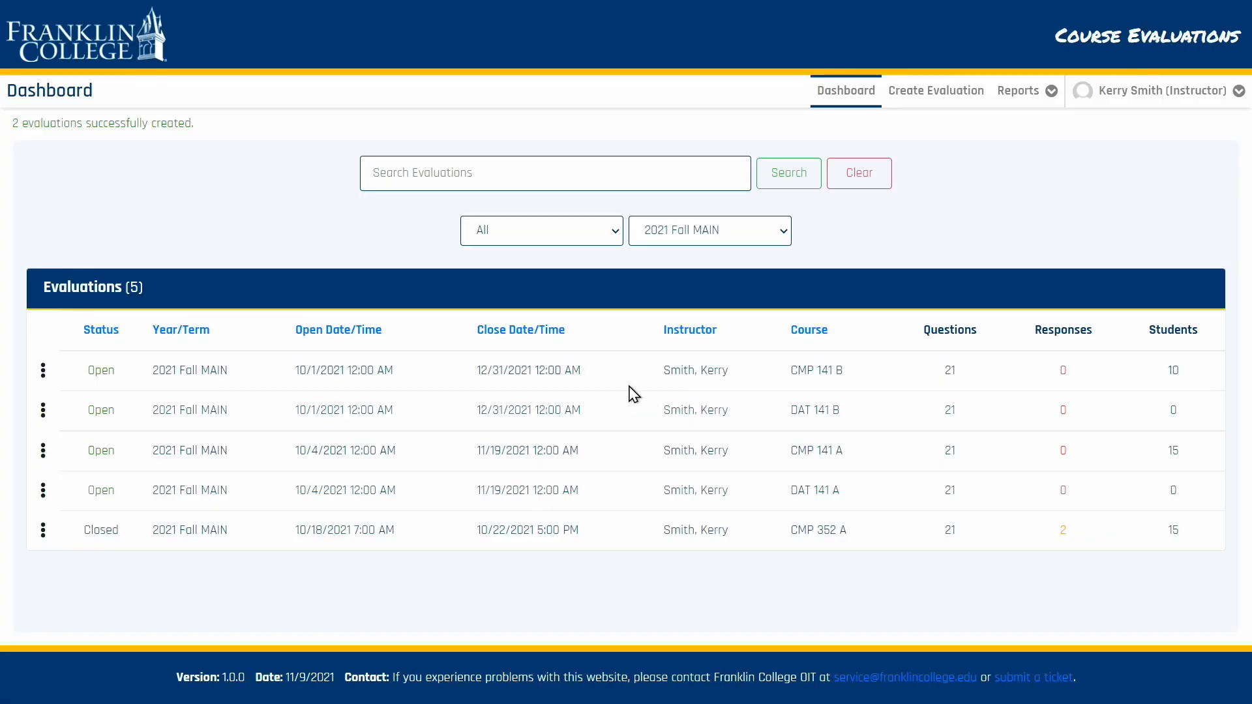
In CMP 141 B's linked Mathematical Sciences questions, exclude the one on students unable to use the computers, include the one on meeting objectives, and save.
{"action": "left_click", "coordinate": [44, 371]}
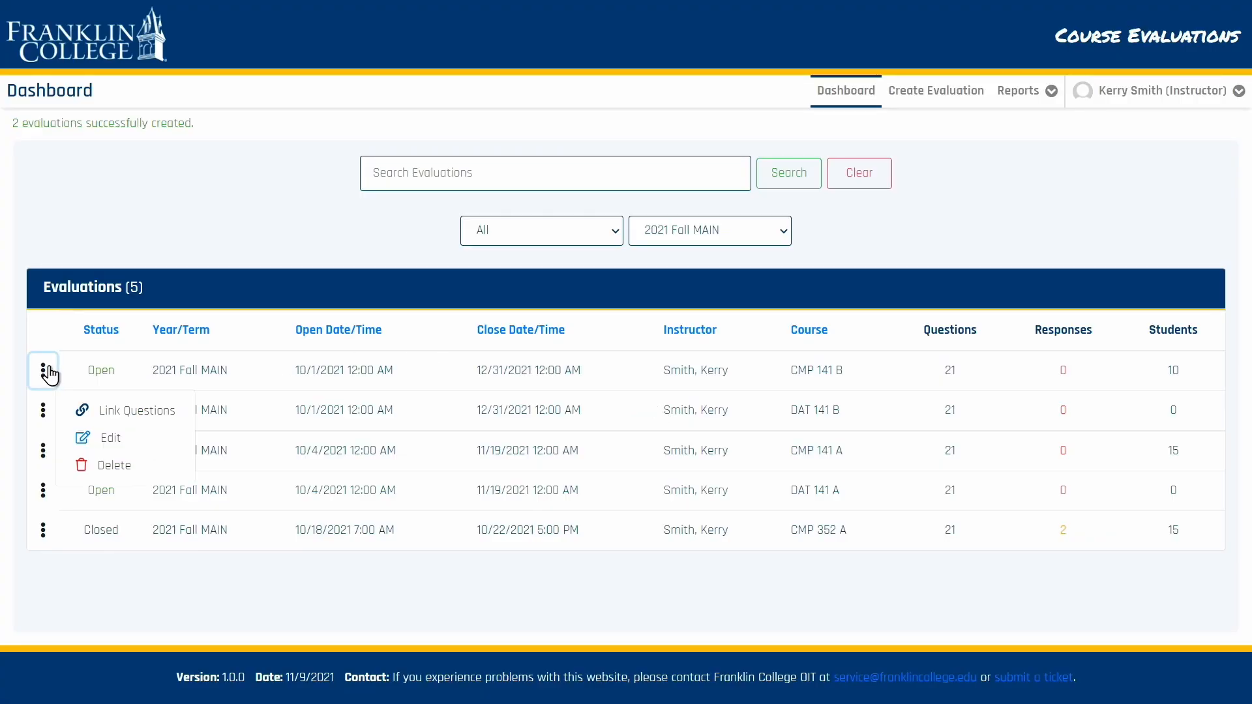
{"action": "left_click", "coordinate": [123, 412]}
{"action": "scroll", "coordinate": [456, 363], "scroll_direction": "down", "scroll_amount": 2}
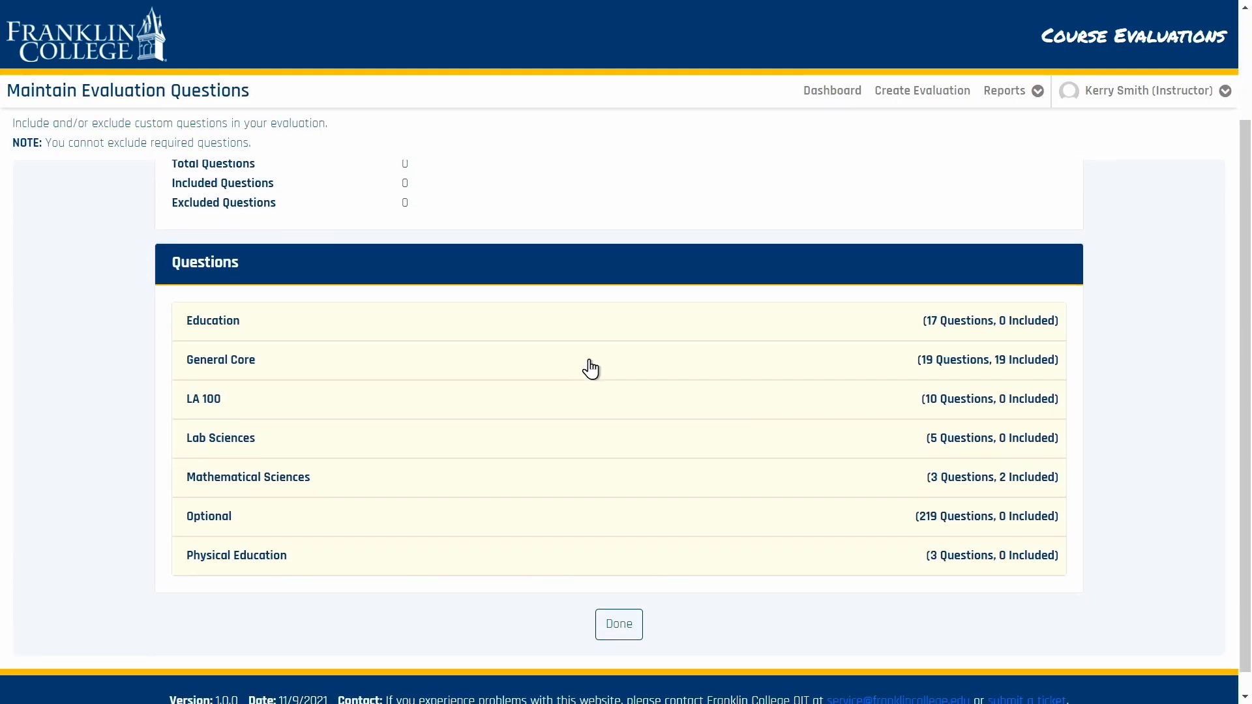
{"action": "left_click", "coordinate": [354, 485]}
{"action": "scroll", "coordinate": [371, 480], "scroll_direction": "down", "scroll_amount": 2}
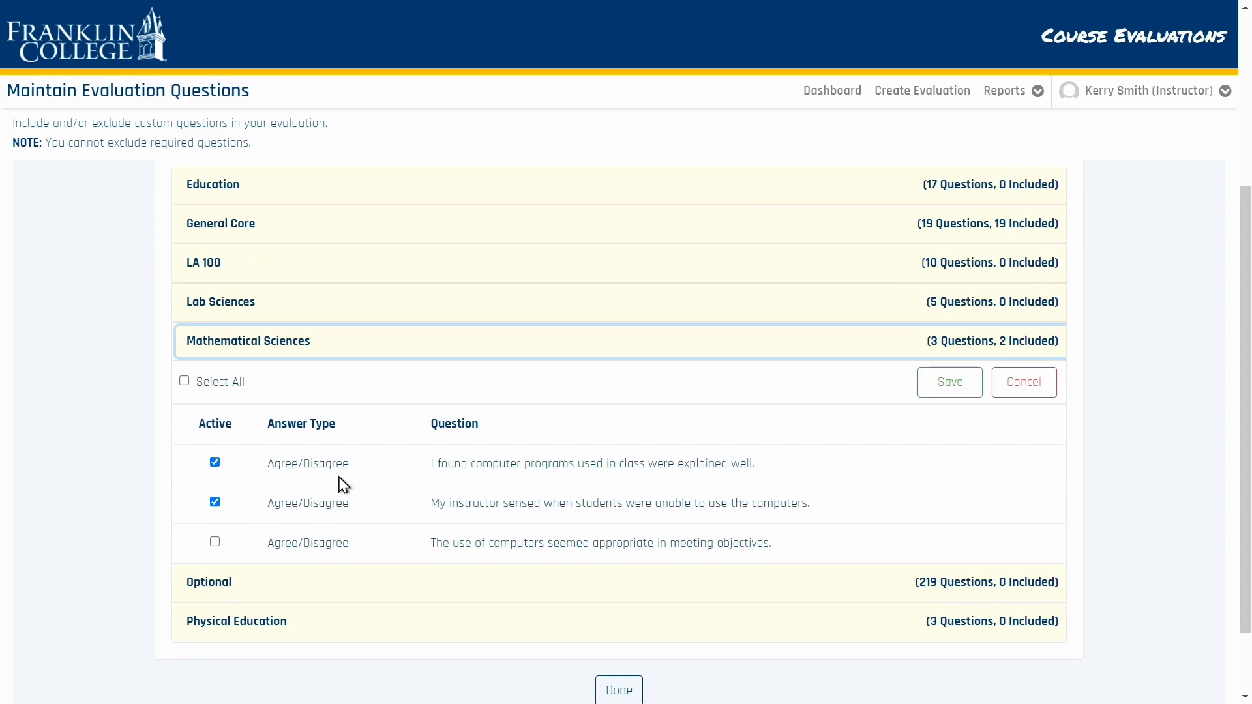
{"action": "left_click", "coordinate": [215, 502]}
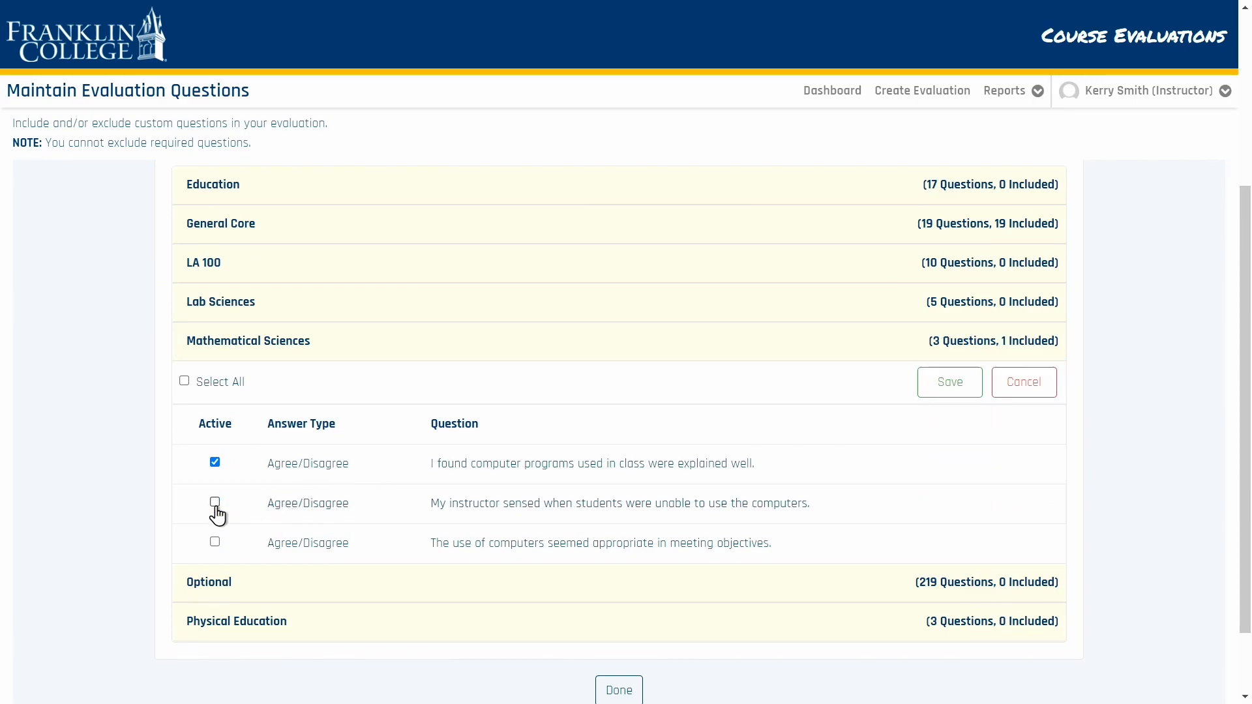
{"action": "left_click", "coordinate": [215, 543]}
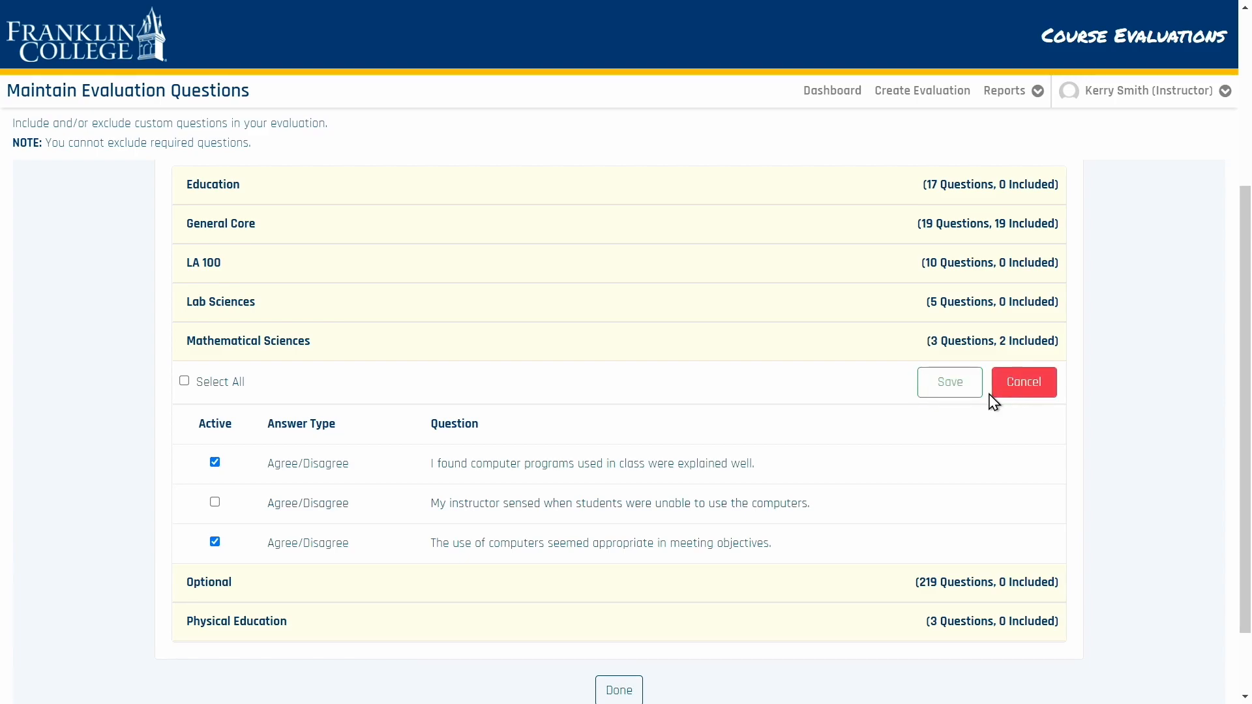
{"action": "left_click", "coordinate": [937, 396]}
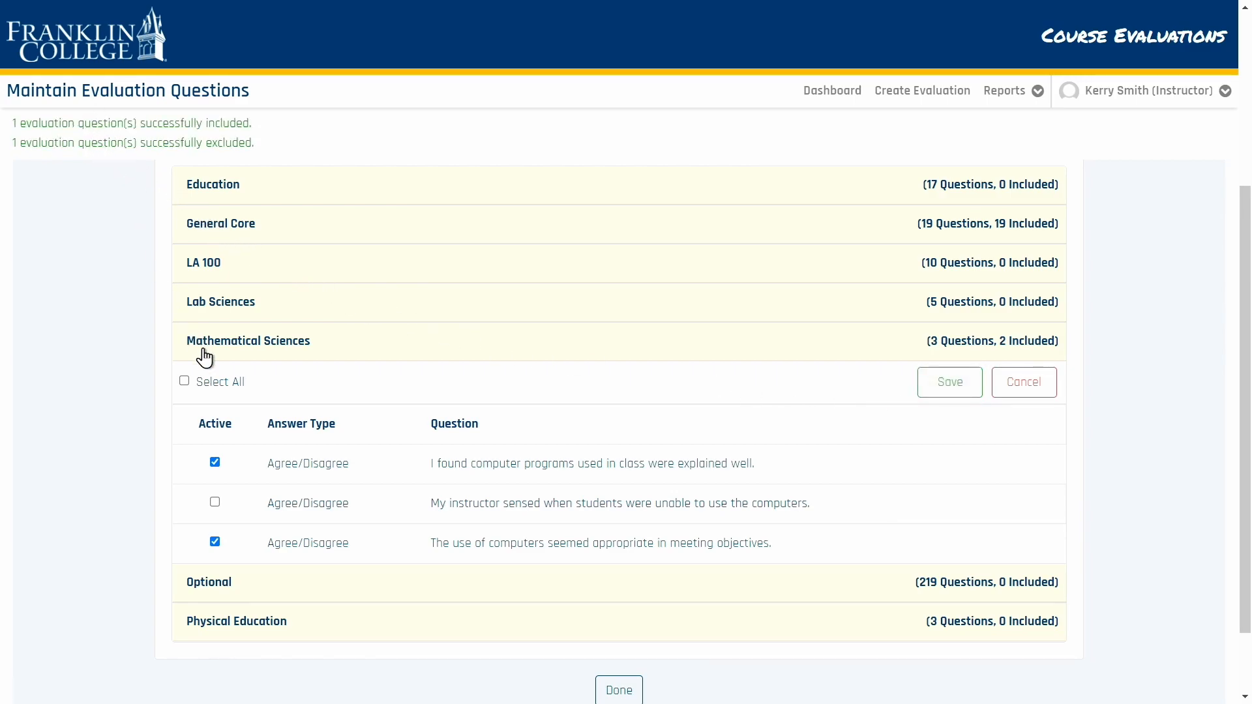
Try switching the second and third Mathematical Sciences questions and discard the unsaved changes.
{"action": "left_click", "coordinate": [214, 502]}
{"action": "left_click", "coordinate": [215, 543]}
{"action": "left_click", "coordinate": [1011, 385]}
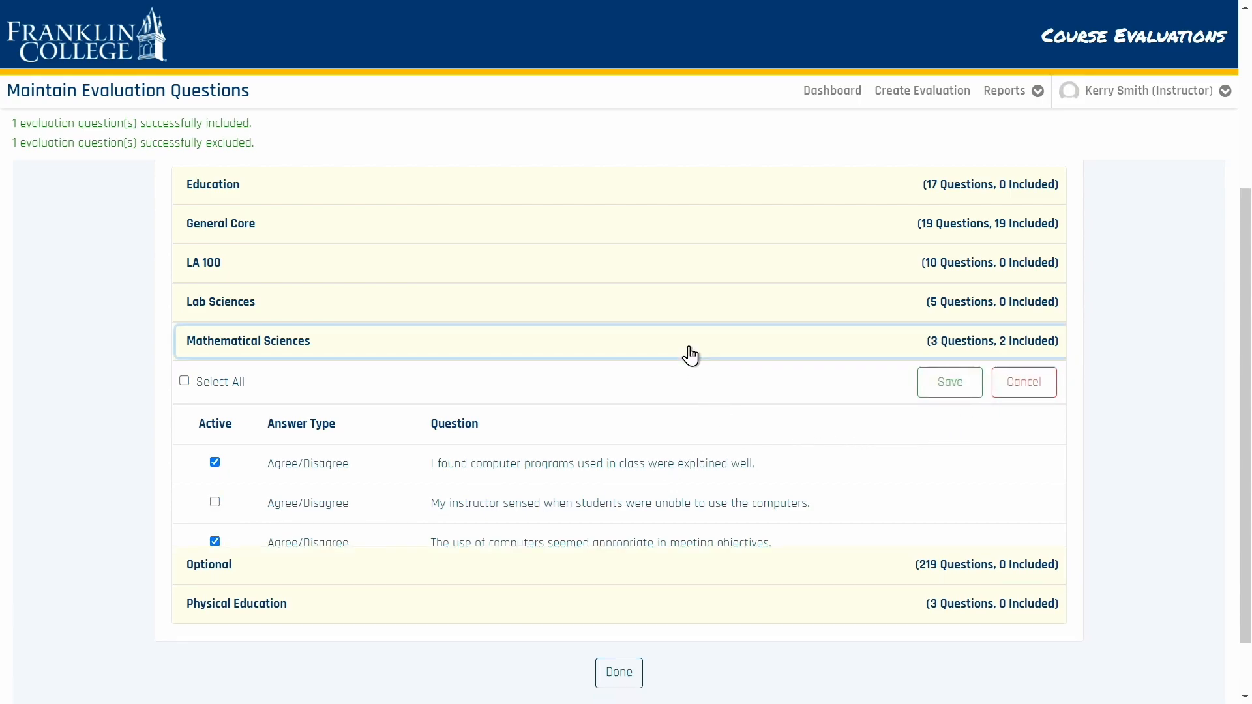
Collapse the Mathematical Sciences category and finish maintaining the evaluation's questions.
{"action": "left_click", "coordinate": [686, 352]}
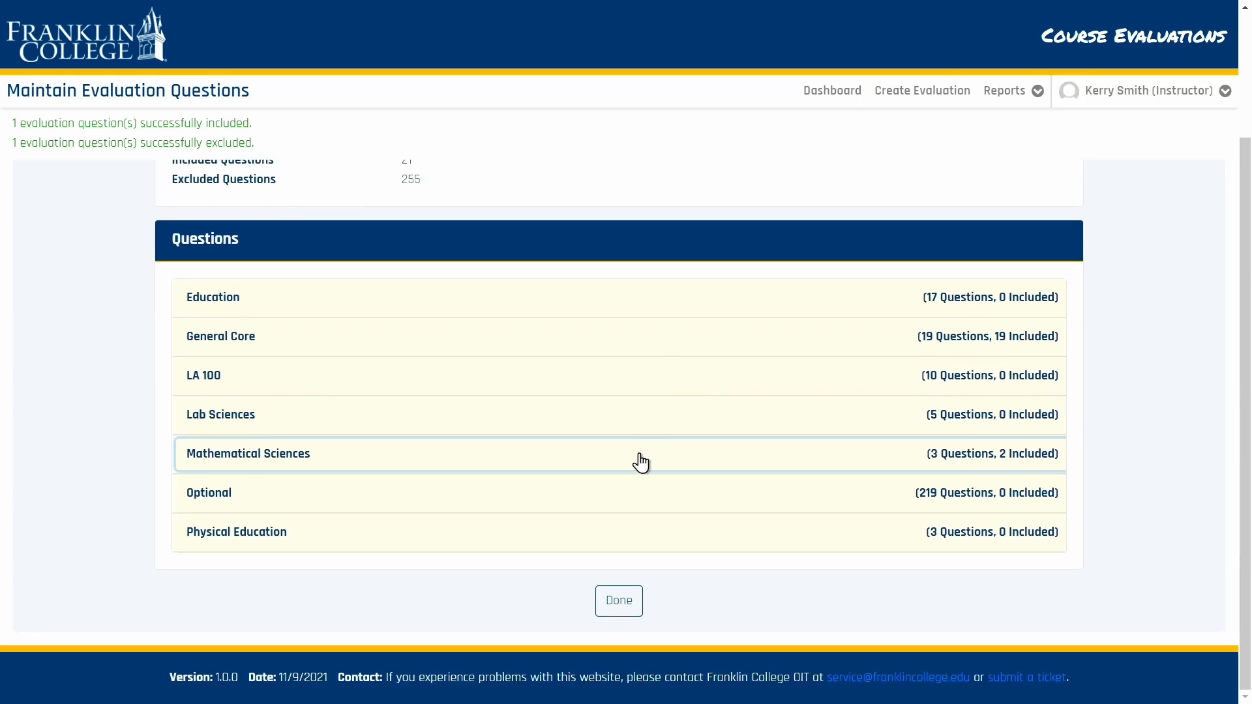
{"action": "left_click", "coordinate": [611, 612]}
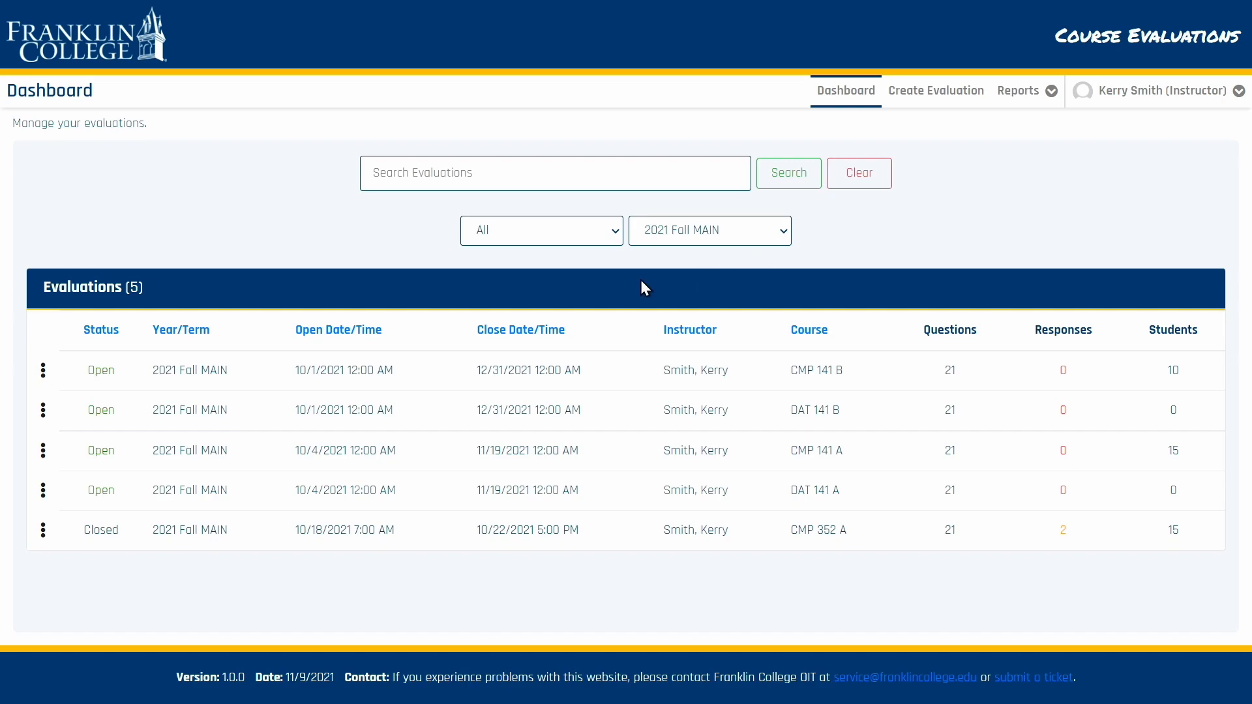
Edit the CMP 141 B evaluation and set its open date to 10/04/2021 at 12:00 AM.
{"action": "left_click", "coordinate": [43, 371]}
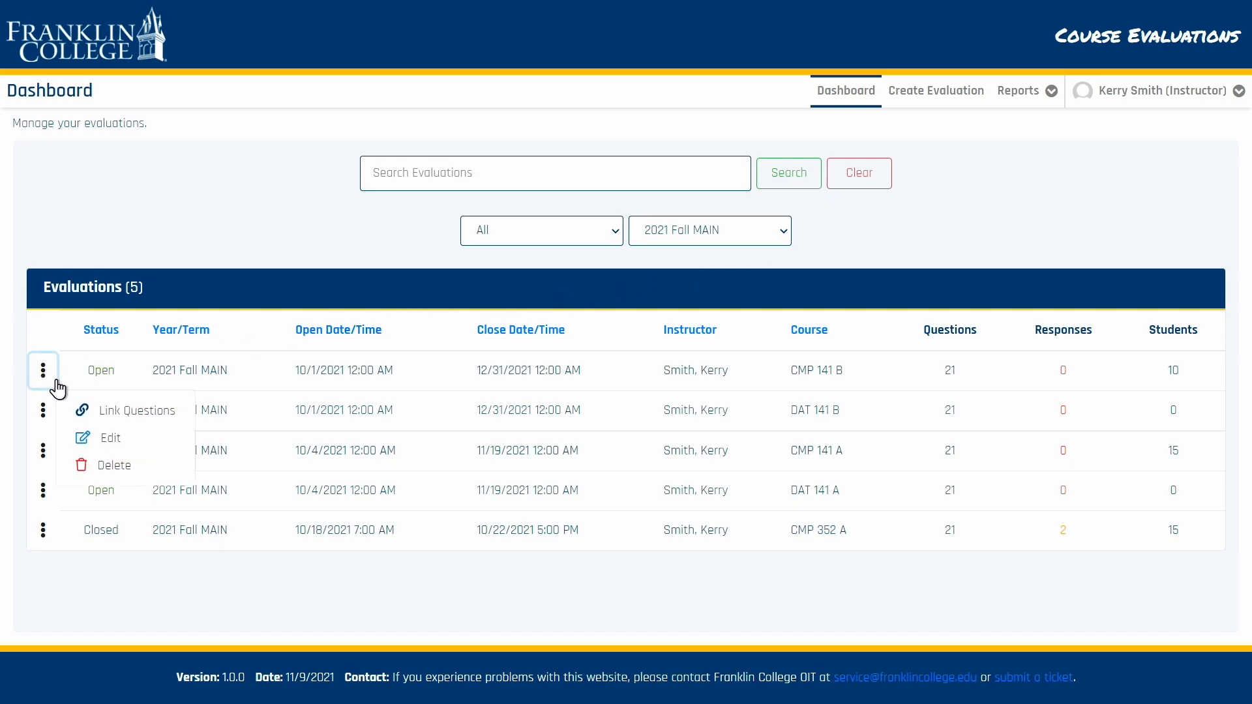
{"action": "left_click", "coordinate": [106, 444]}
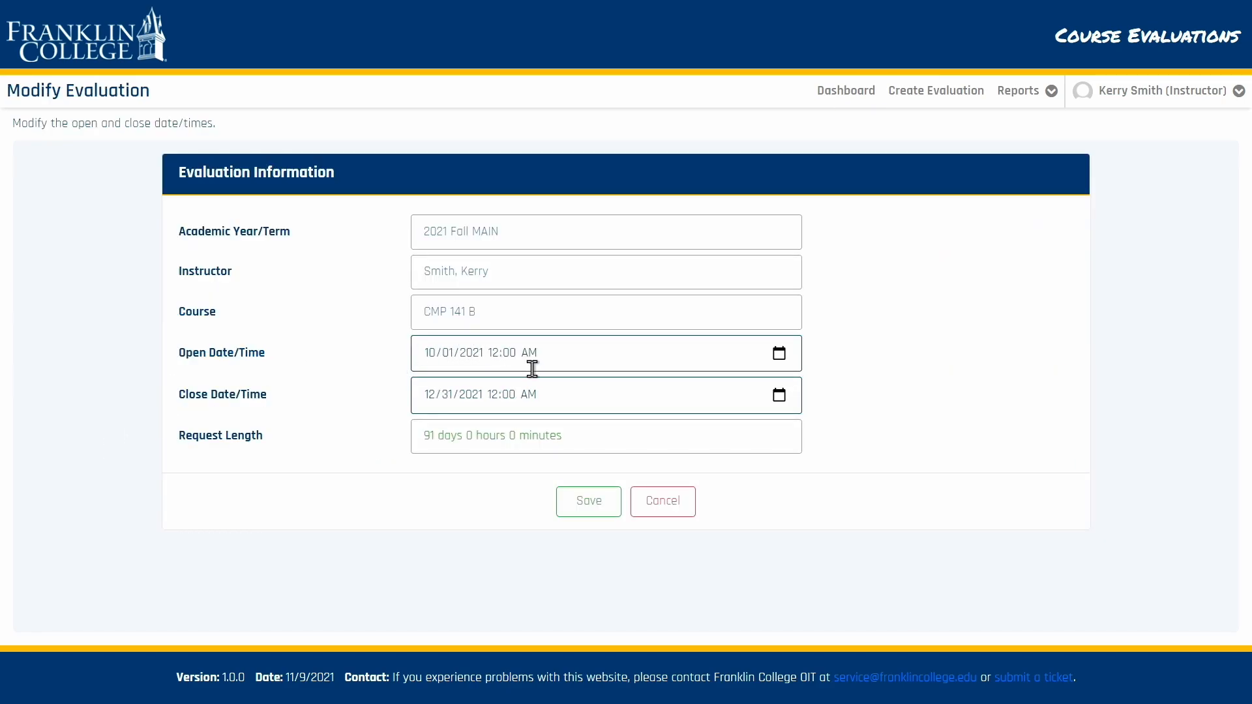
{"action": "left_click", "coordinate": [780, 361]}
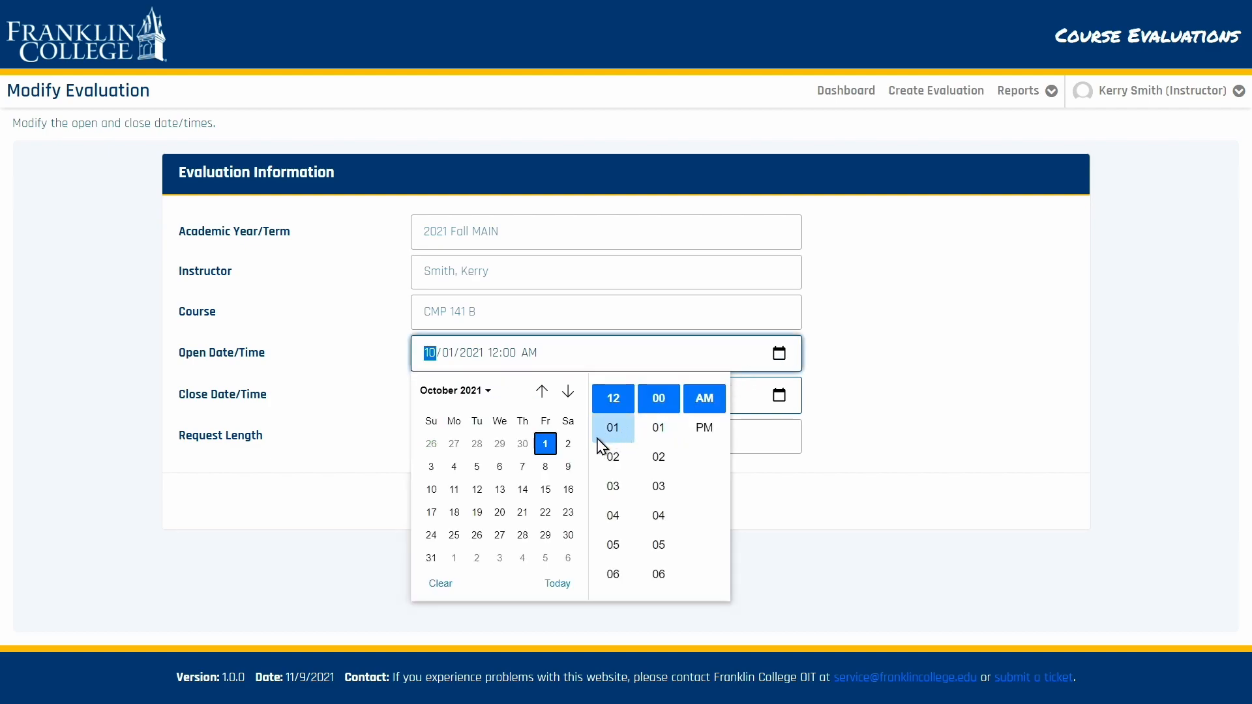
{"action": "left_click", "coordinate": [454, 468]}
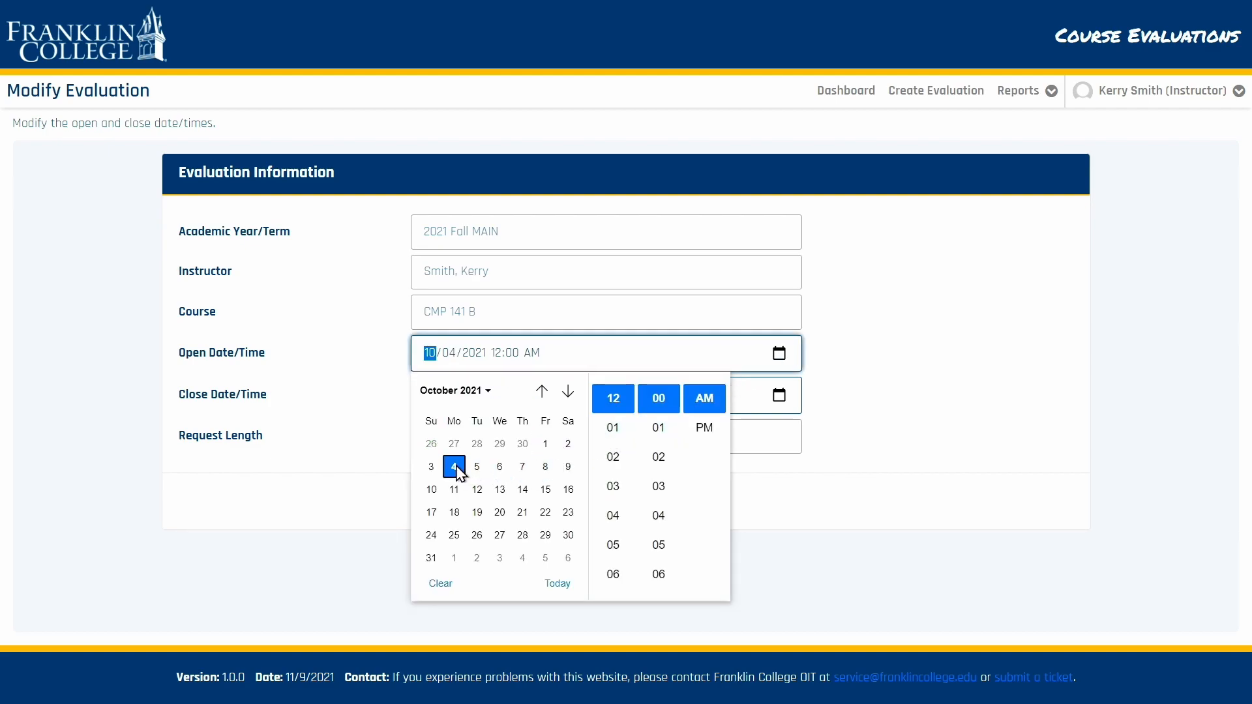
{"action": "triple_click", "coordinate": [855, 418]}
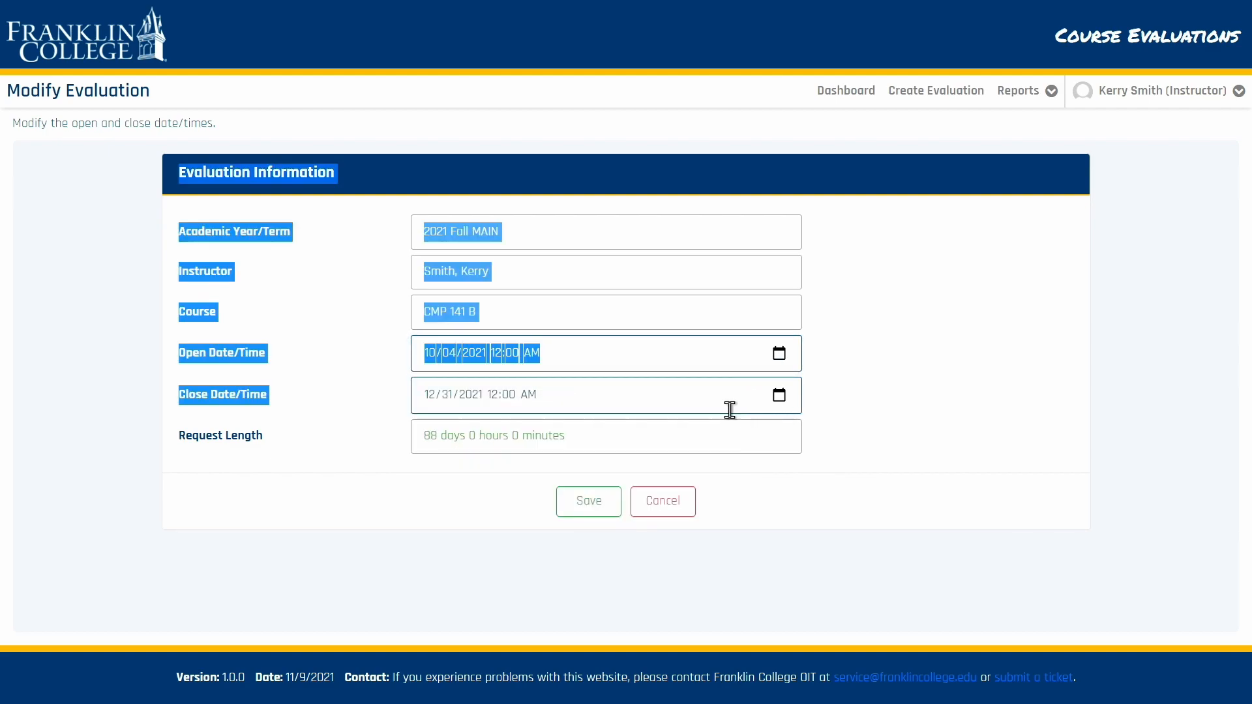
Set the evaluation's close date to 12/24/2021 at 12:00 AM and save the modified evaluation.
{"action": "left_click", "coordinate": [671, 392]}
{"action": "left_click", "coordinate": [780, 396]}
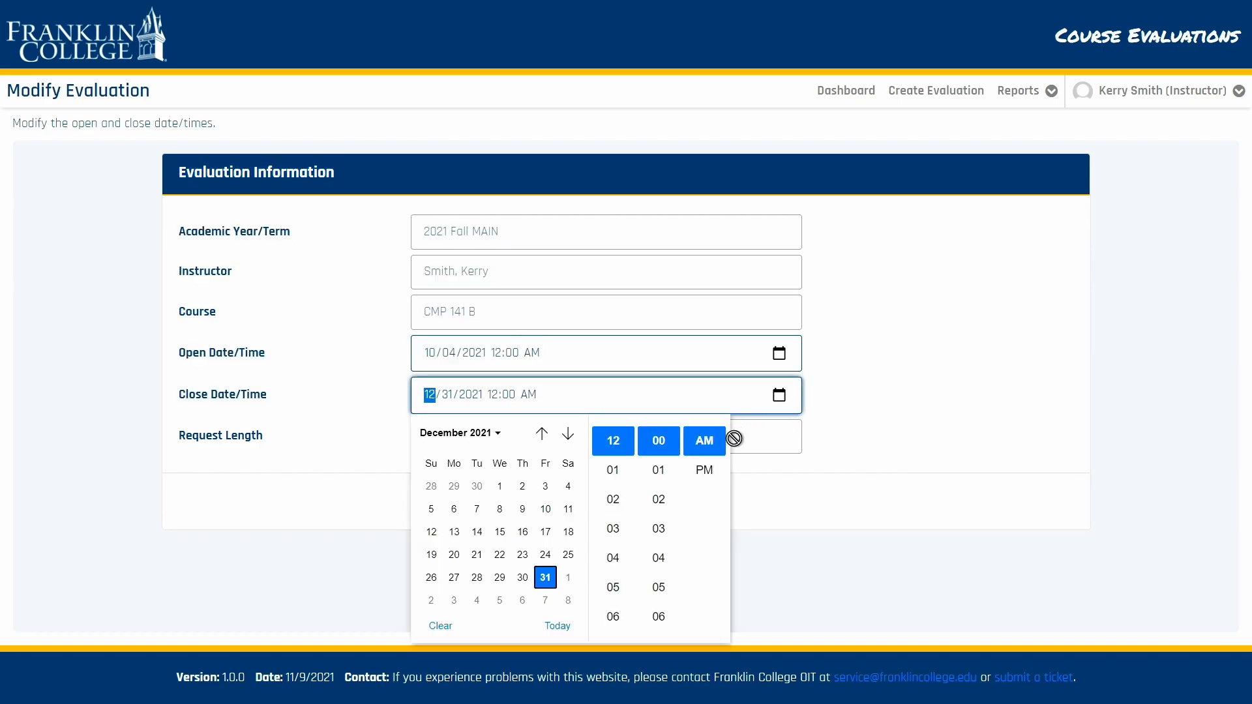
{"action": "left_click", "coordinate": [548, 555]}
{"action": "left_click", "coordinate": [811, 419]}
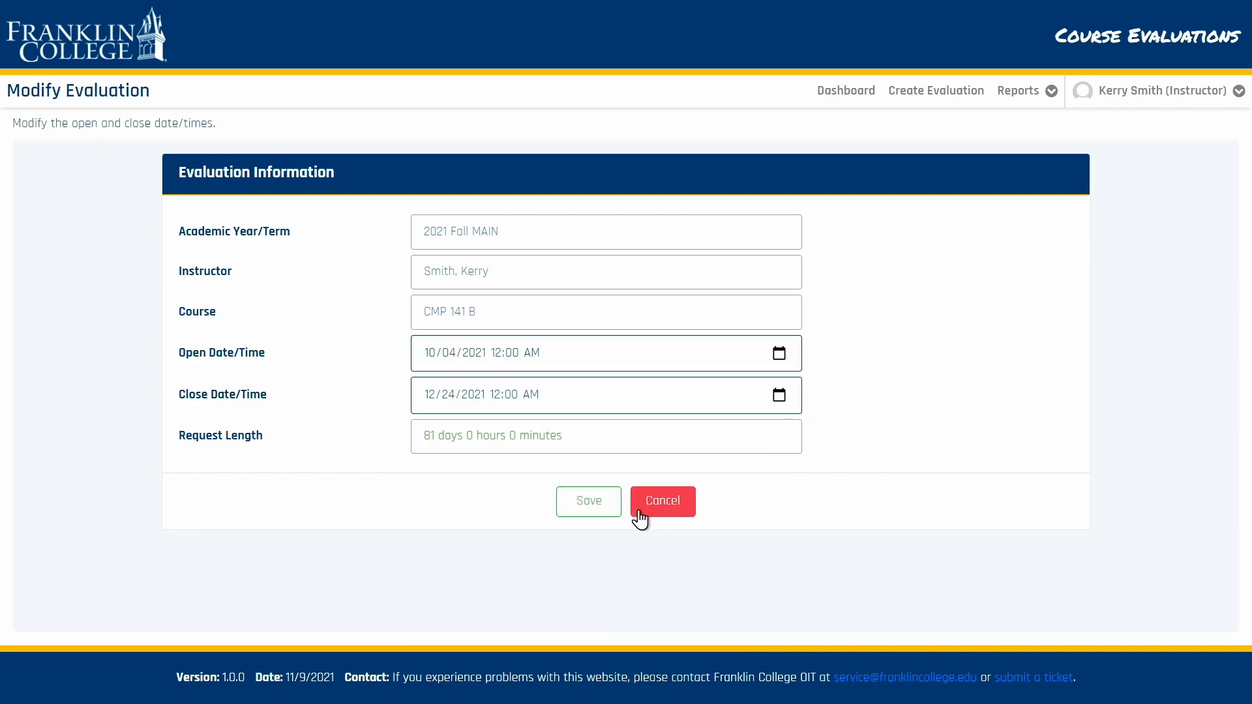
{"action": "left_click", "coordinate": [591, 508]}
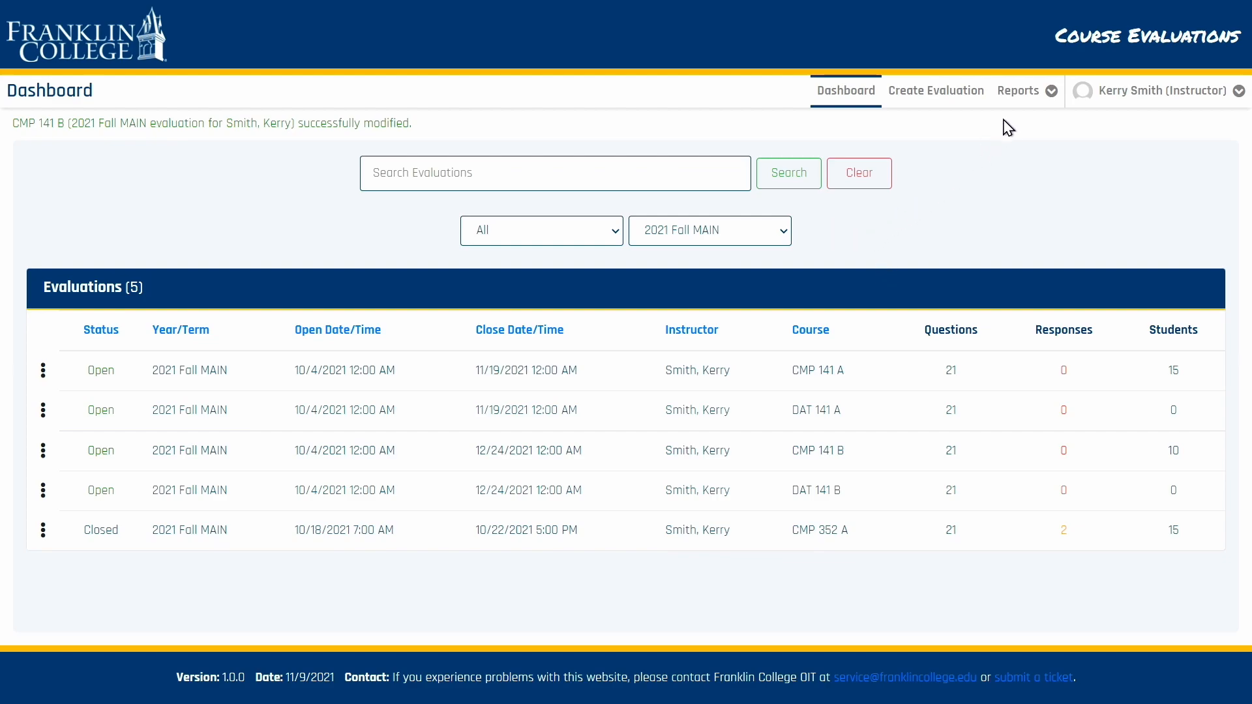
Open the Evaluation report and list the evaluations for All Years.
{"action": "left_click", "coordinate": [1021, 93]}
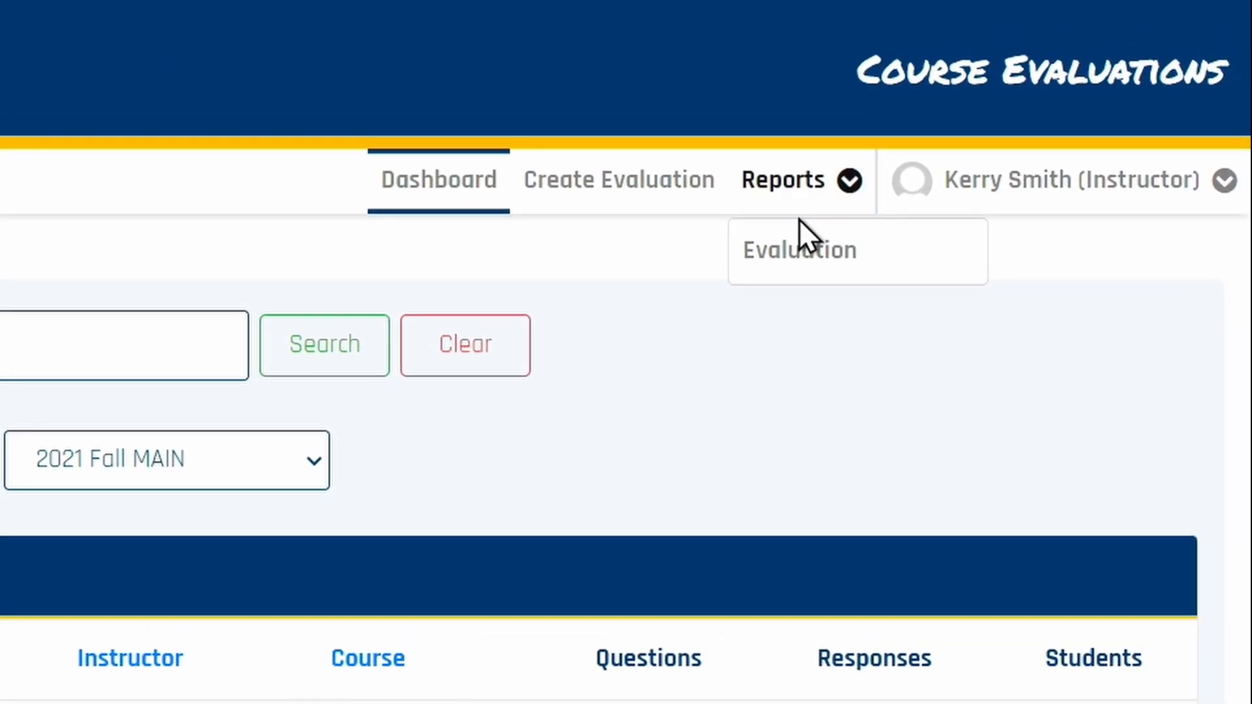
{"action": "left_click", "coordinate": [813, 254]}
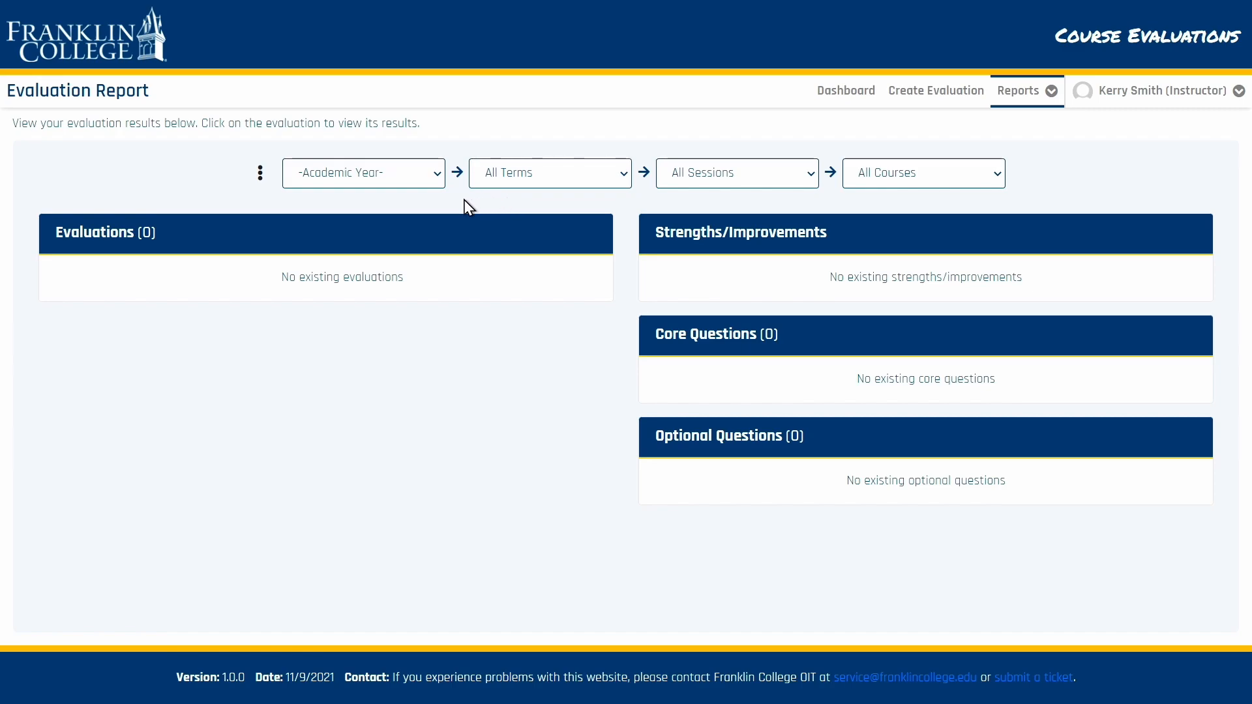
{"action": "left_click", "coordinate": [427, 182]}
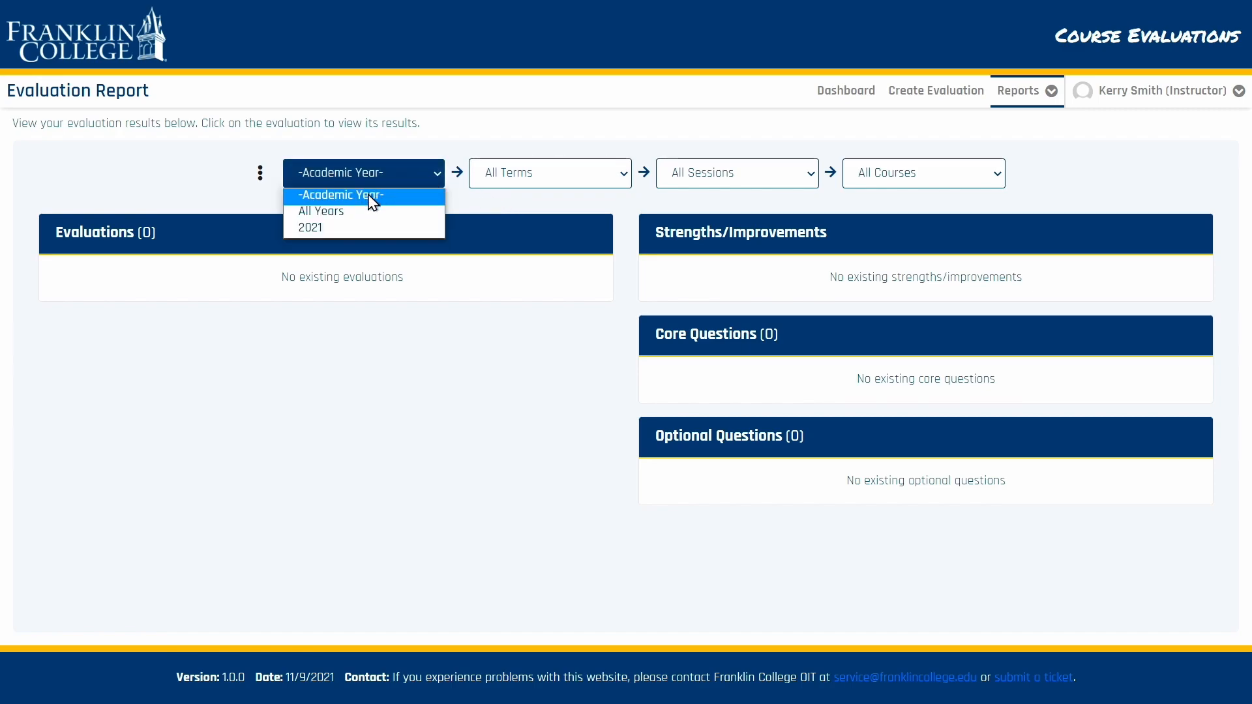
{"action": "left_click", "coordinate": [339, 214]}
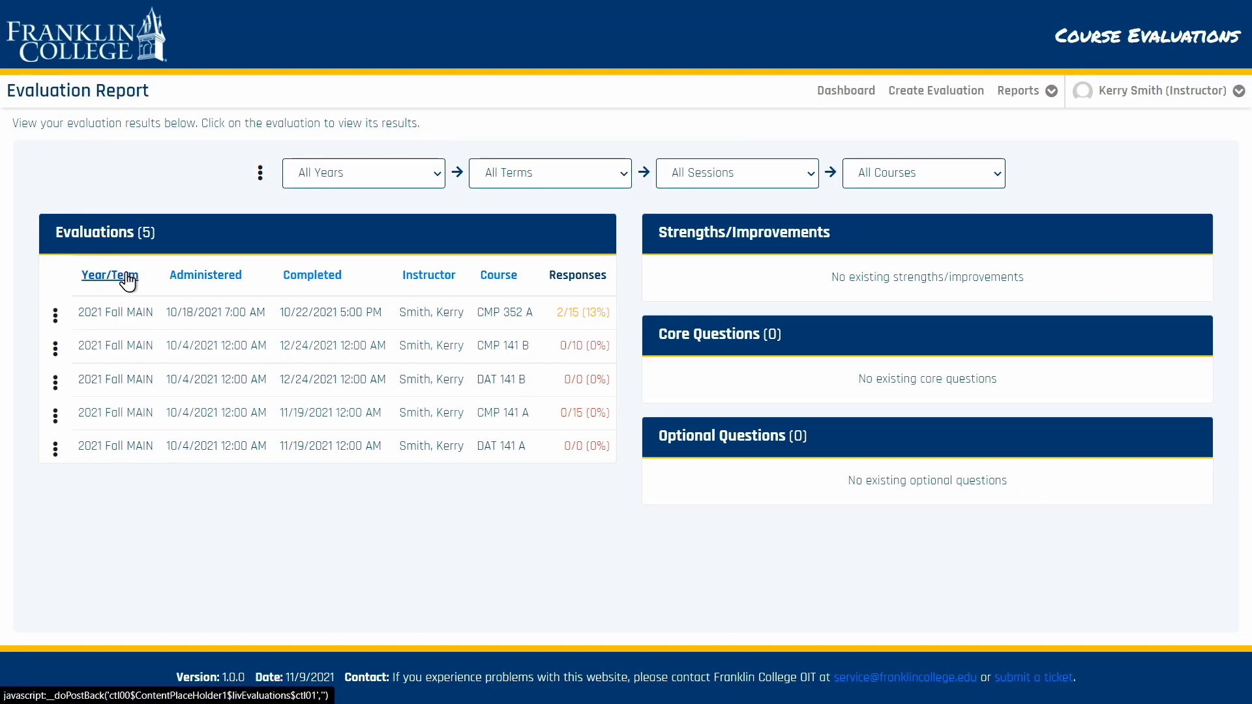
Sort the evaluations by administered date, newest first, and open the results of the CMP 141 B evaluation.
{"action": "left_click", "coordinate": [189, 280]}
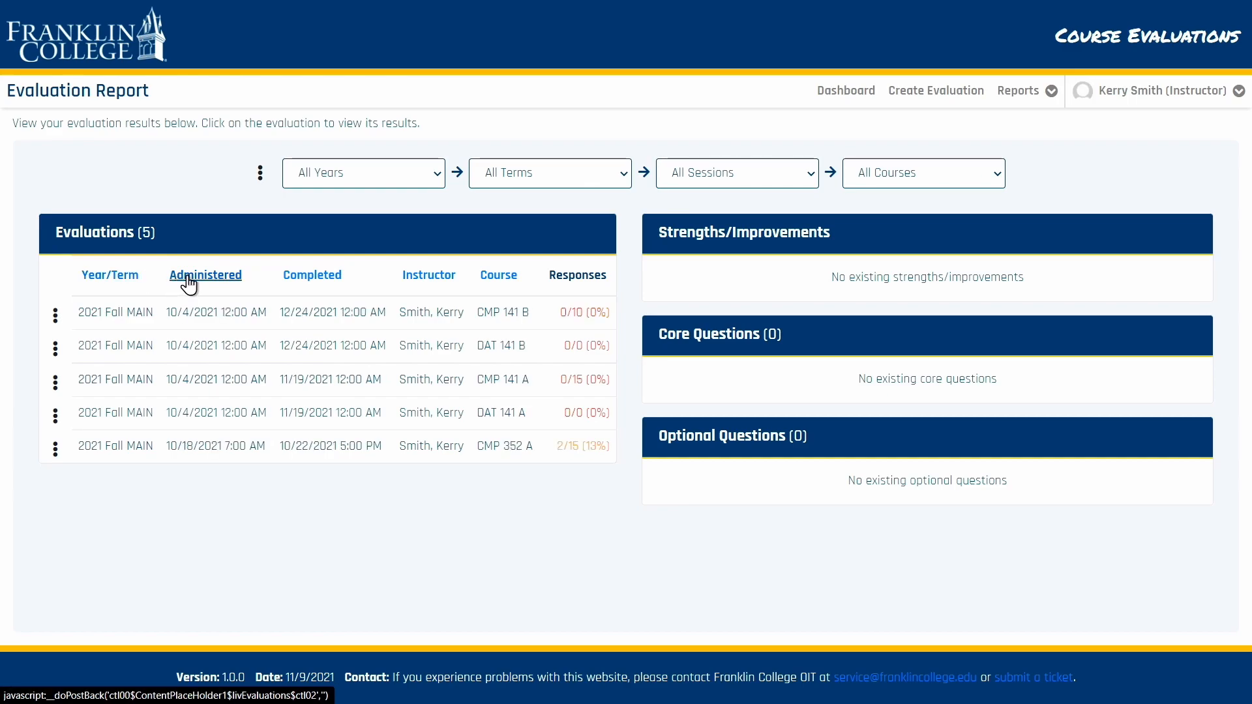
{"action": "left_click", "coordinate": [189, 282]}
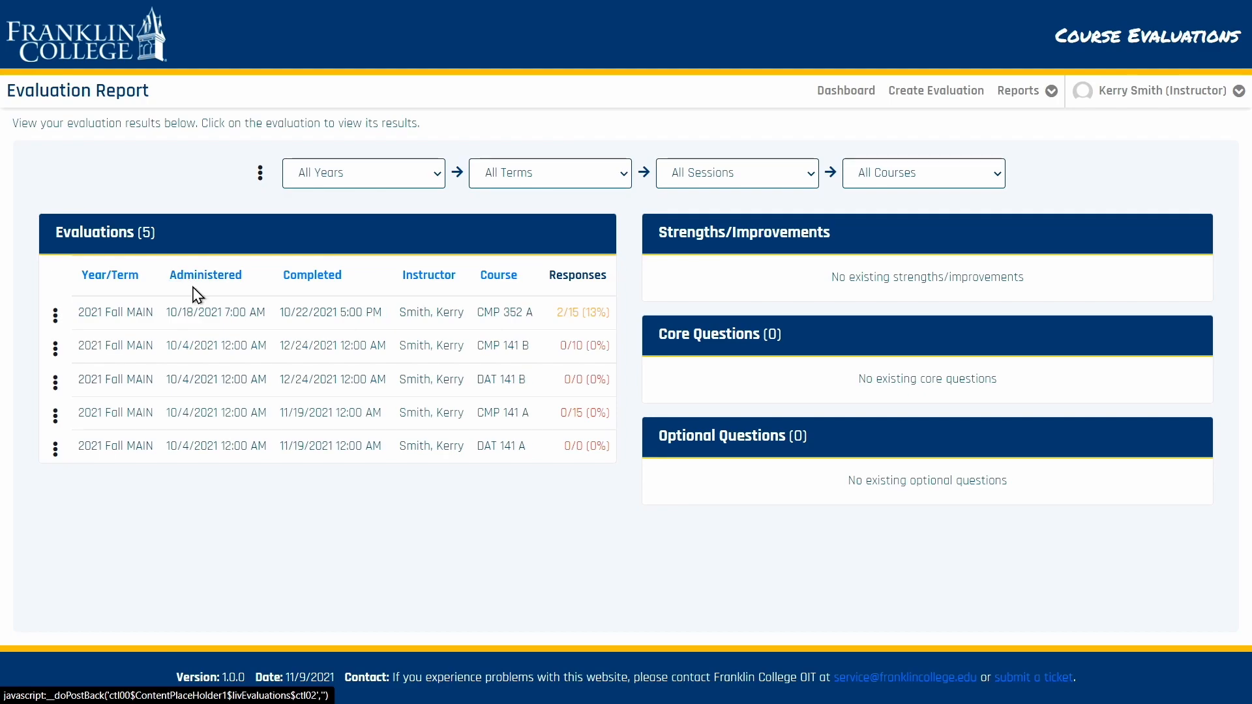
{"action": "left_click", "coordinate": [205, 350]}
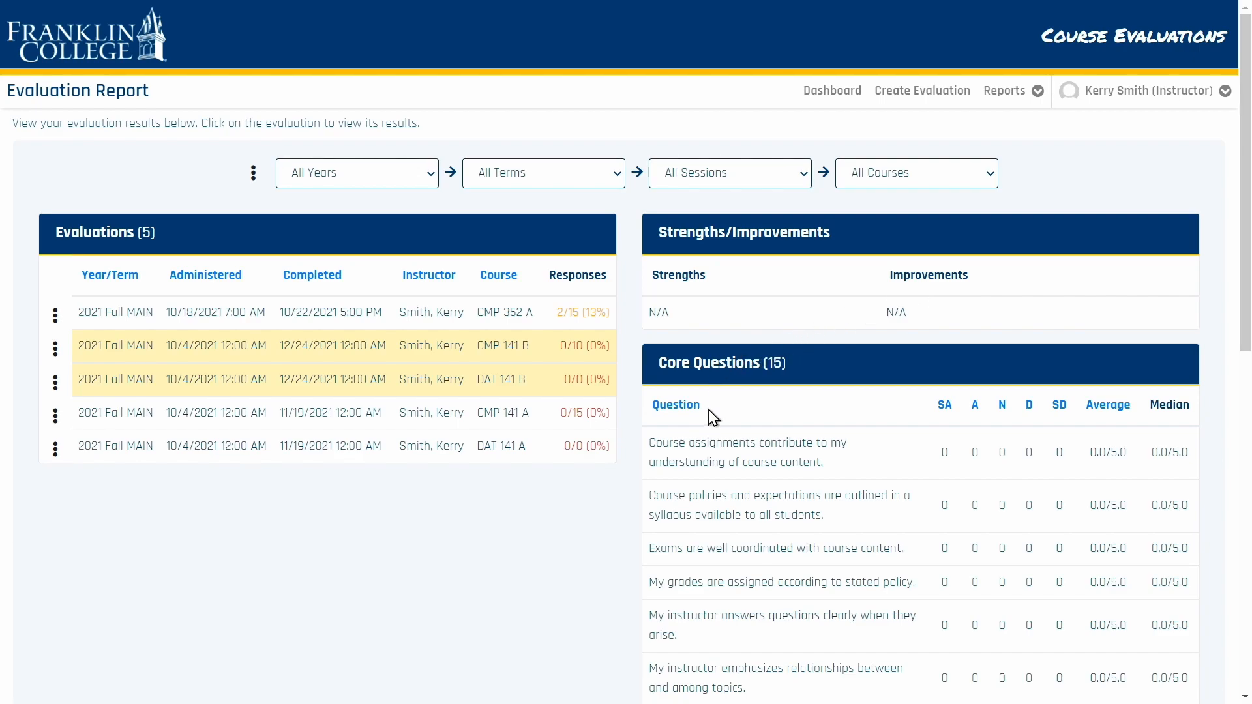
Review the core and optional question results, sorting the core questions by question text in descending and back in ascending order.
{"action": "scroll", "coordinate": [714, 418], "scroll_direction": "down", "scroll_amount": 10}
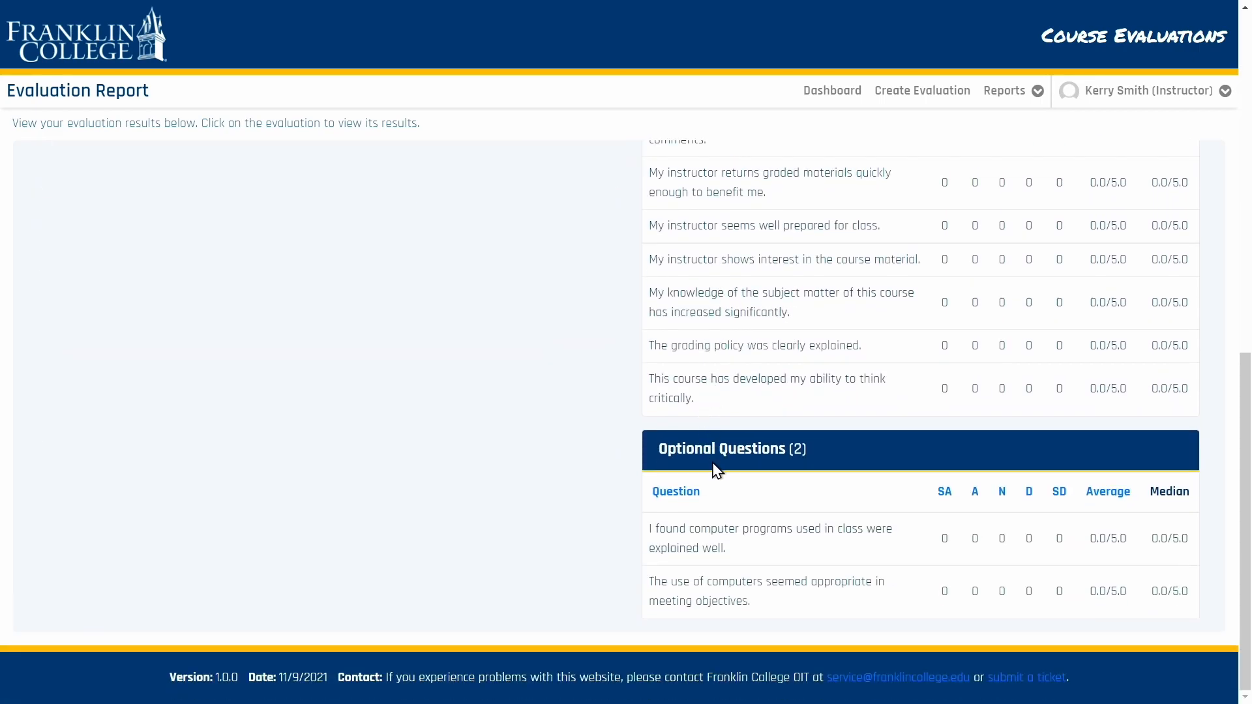
{"action": "scroll", "coordinate": [717, 469], "scroll_direction": "up", "scroll_amount": 10}
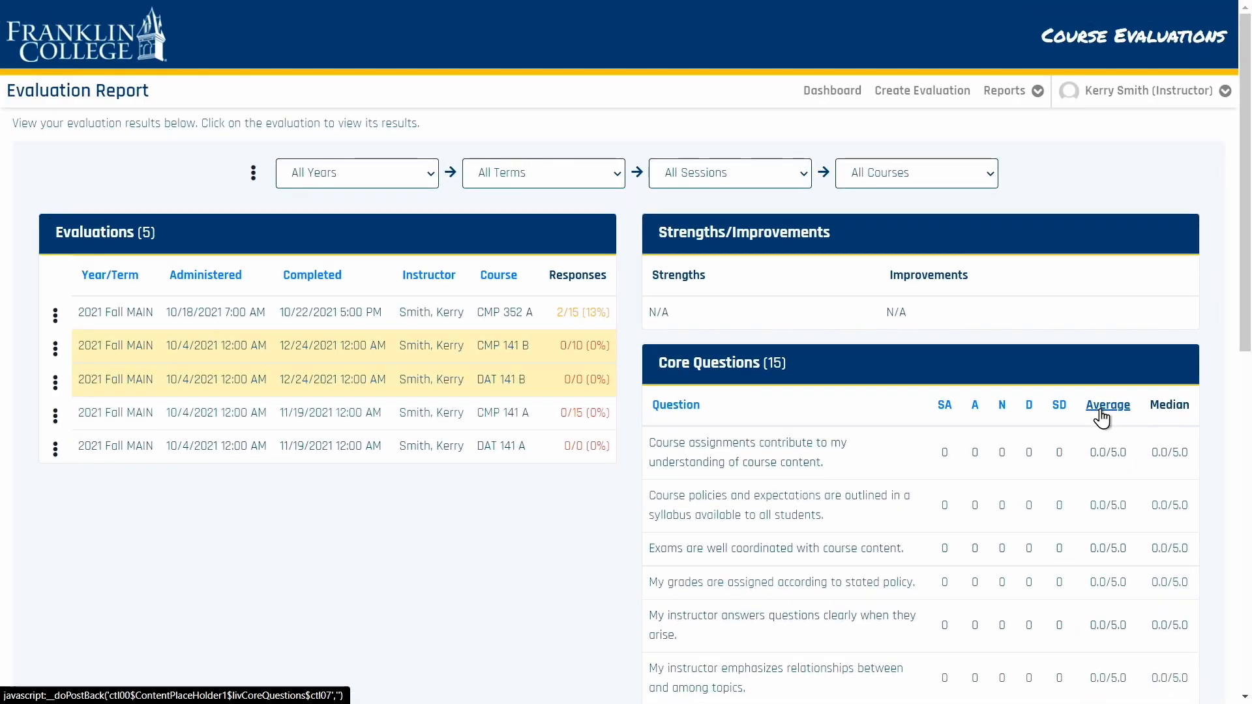
{"action": "left_click", "coordinate": [677, 407]}
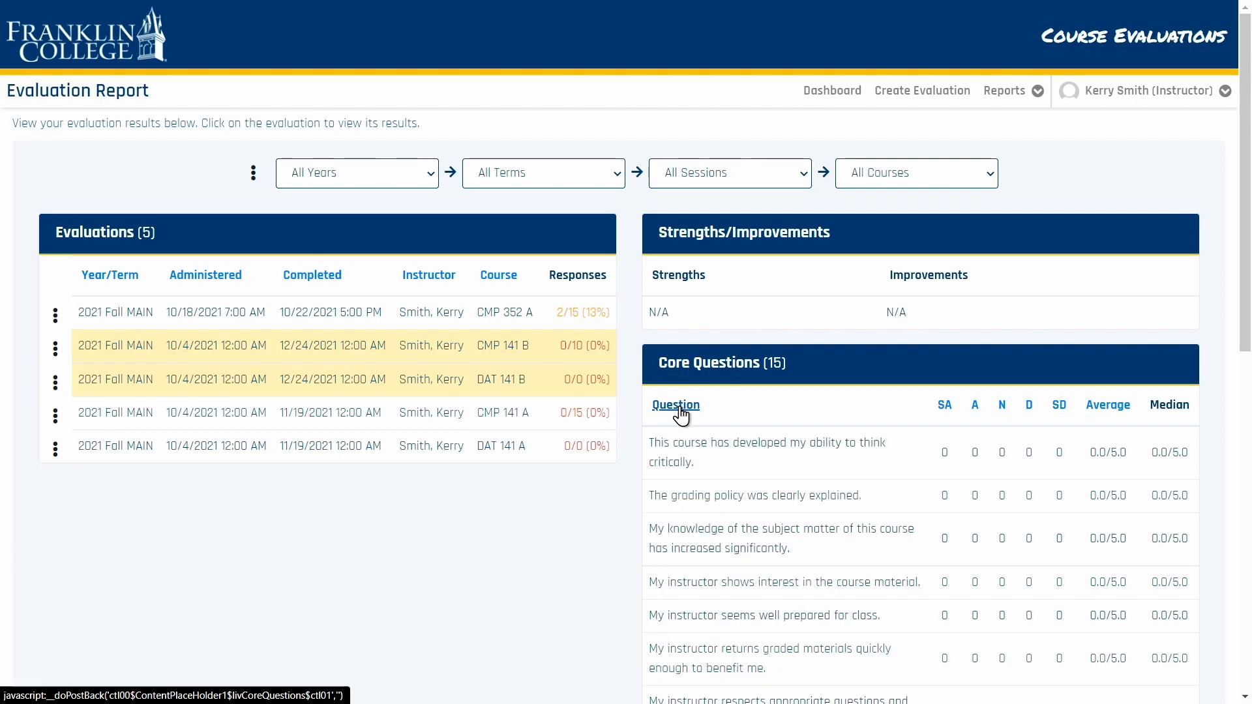
{"action": "left_click", "coordinate": [681, 413]}
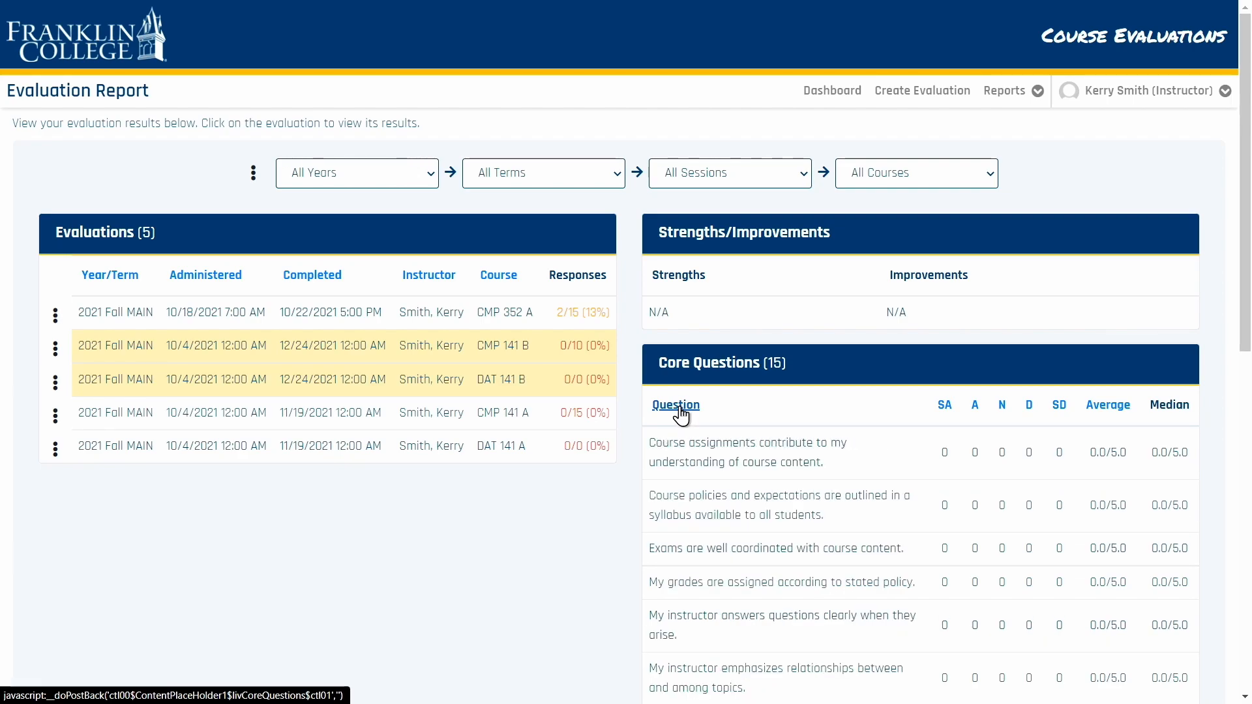
Download the CMP 141 B evaluation's results as a PDF, plus the PDFs of all listed evaluations.
{"action": "left_click", "coordinate": [56, 353]}
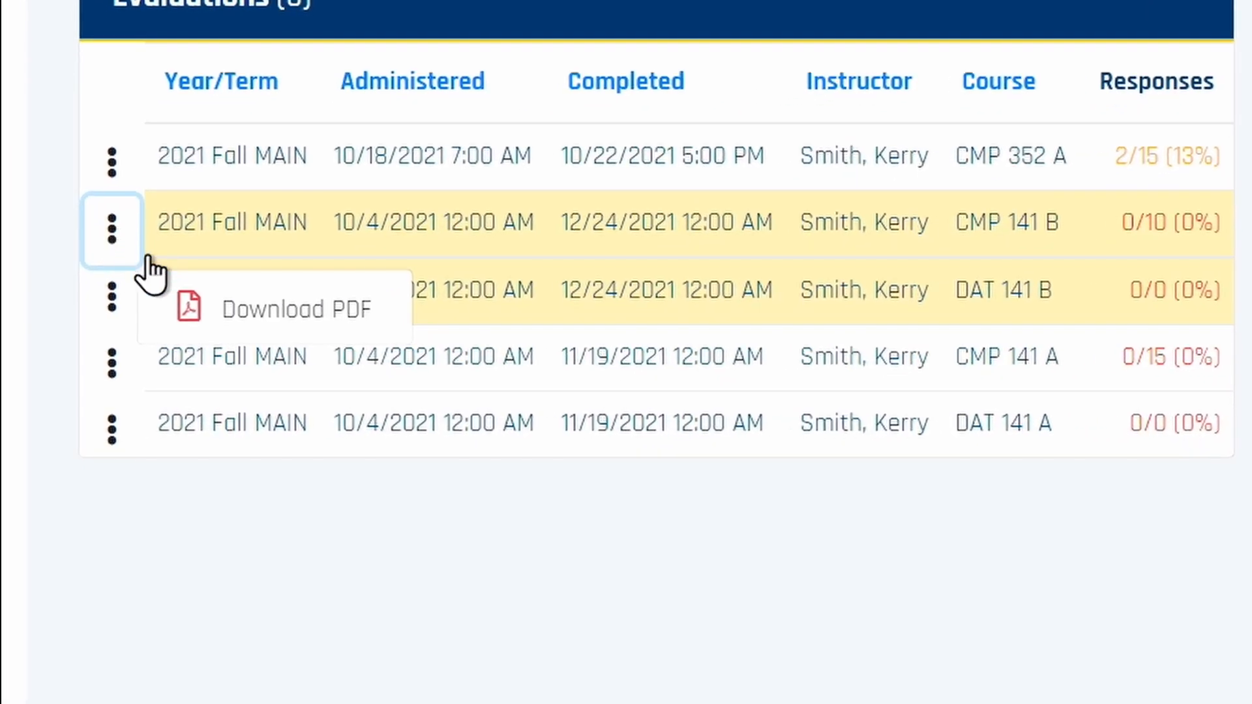
{"action": "left_click", "coordinate": [230, 325]}
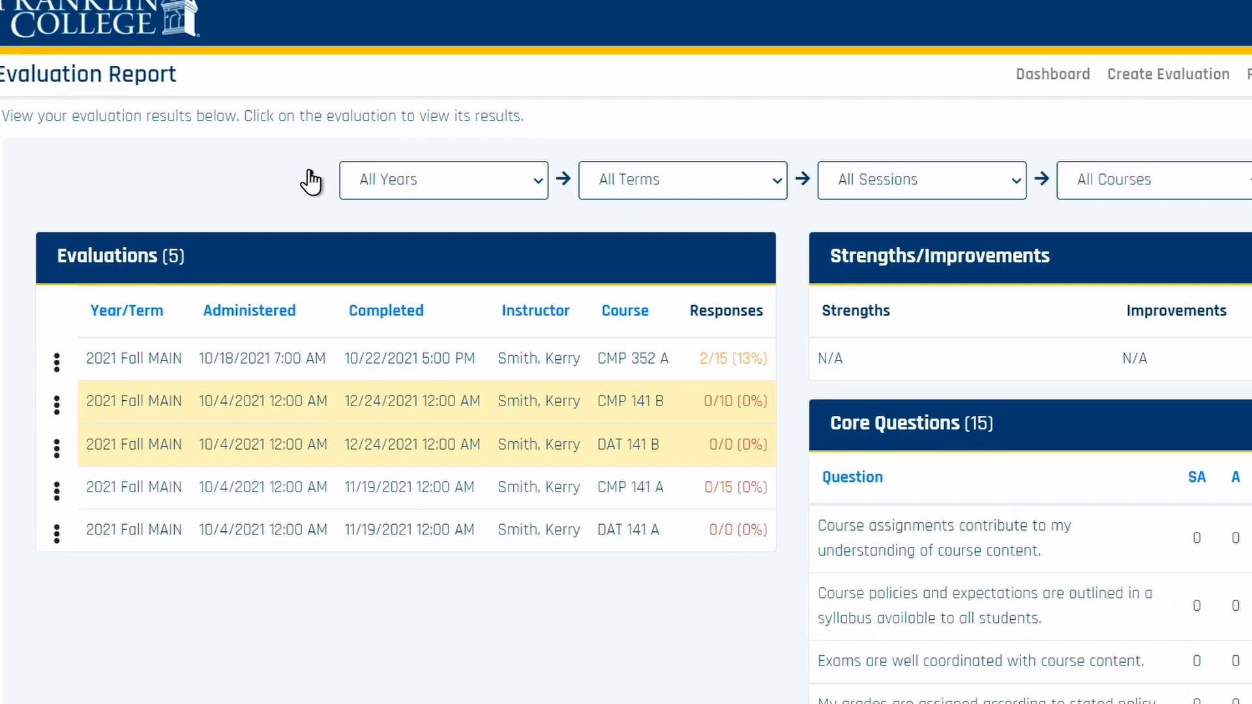
{"action": "left_click", "coordinate": [253, 173]}
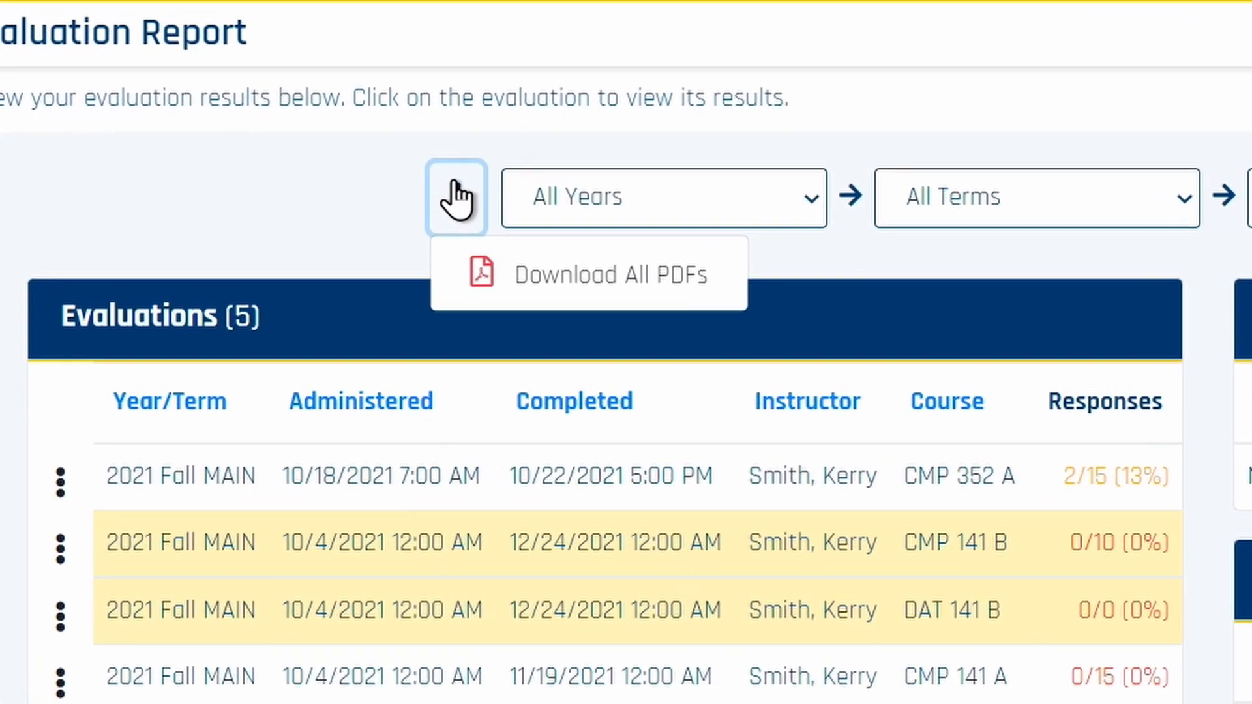
{"action": "left_click", "coordinate": [555, 282]}
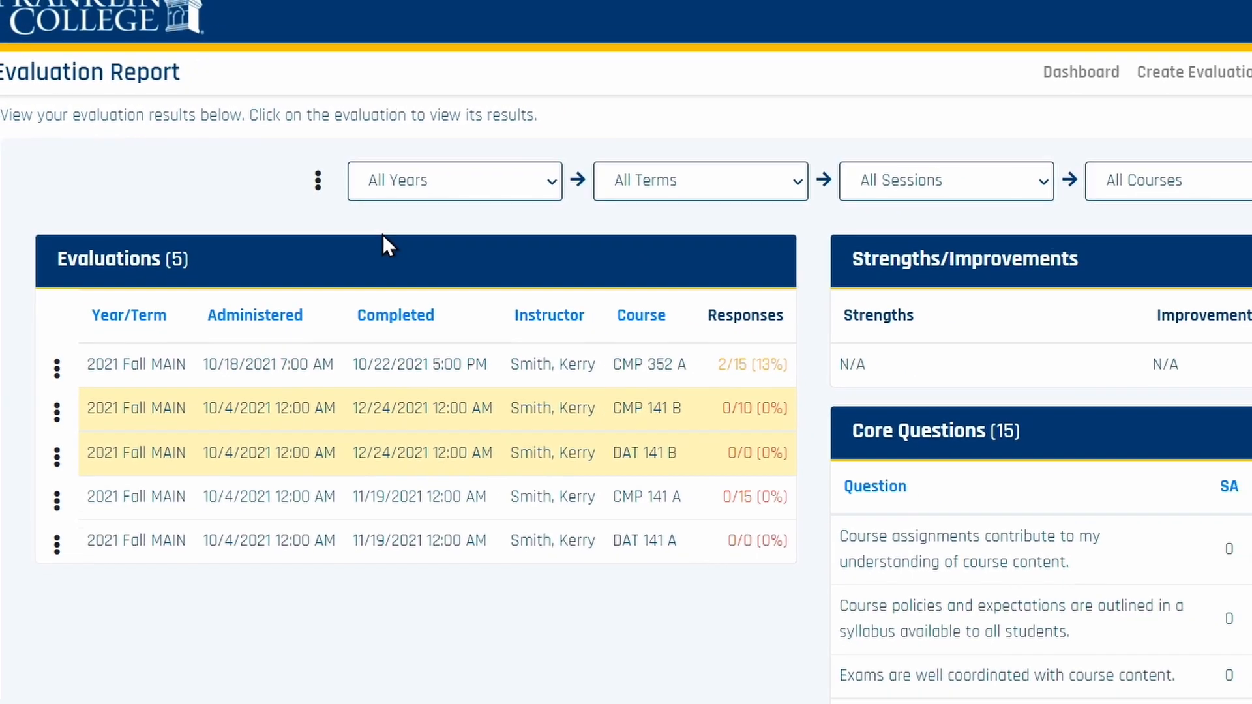